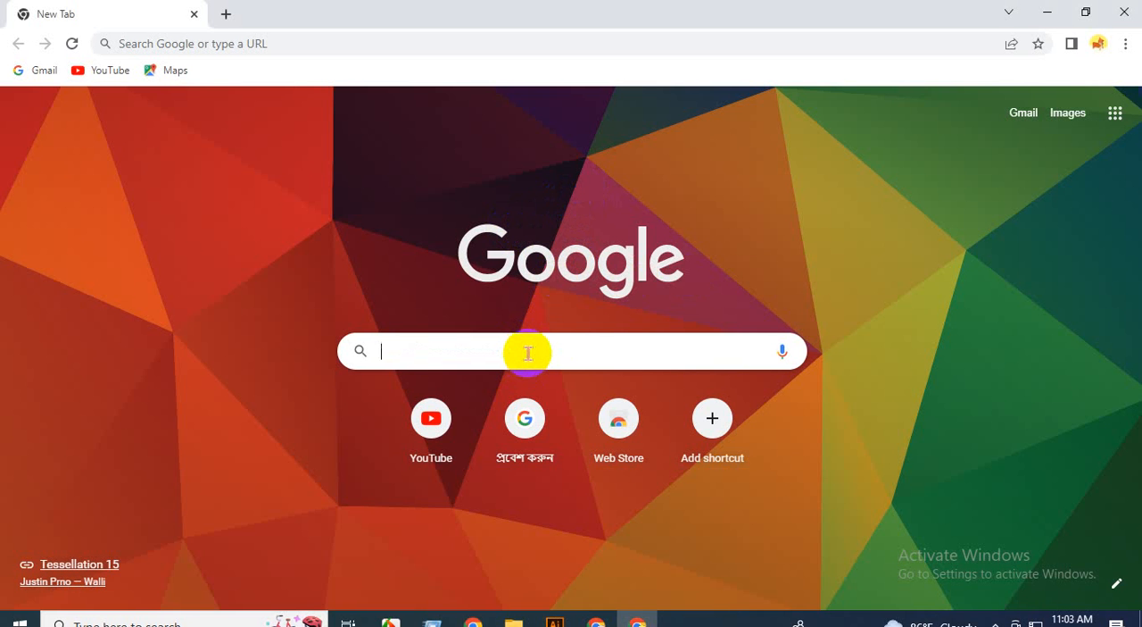
Search the web for "transparent background".
type("tr")
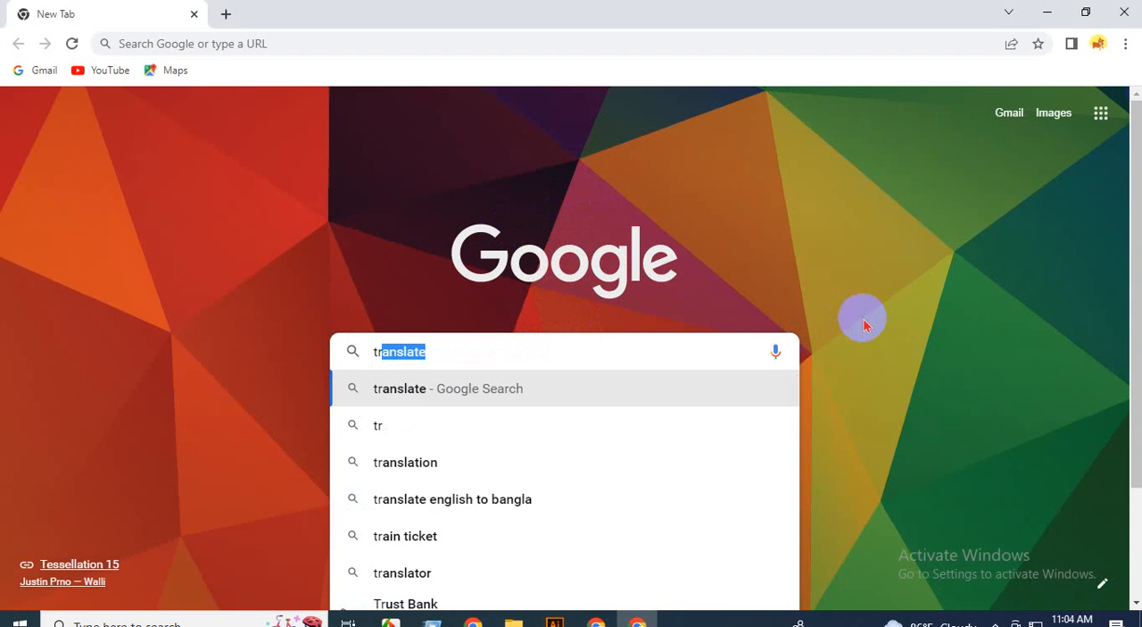
key("BackSpace")
key("BackSpace")
key("BackSpace")
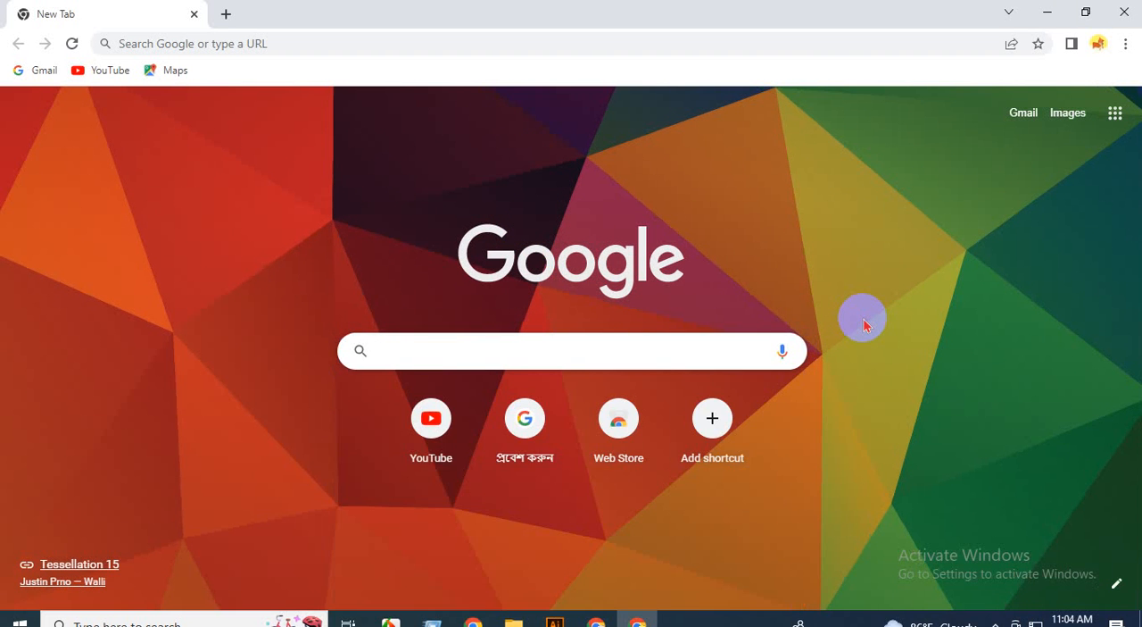
type("trans")
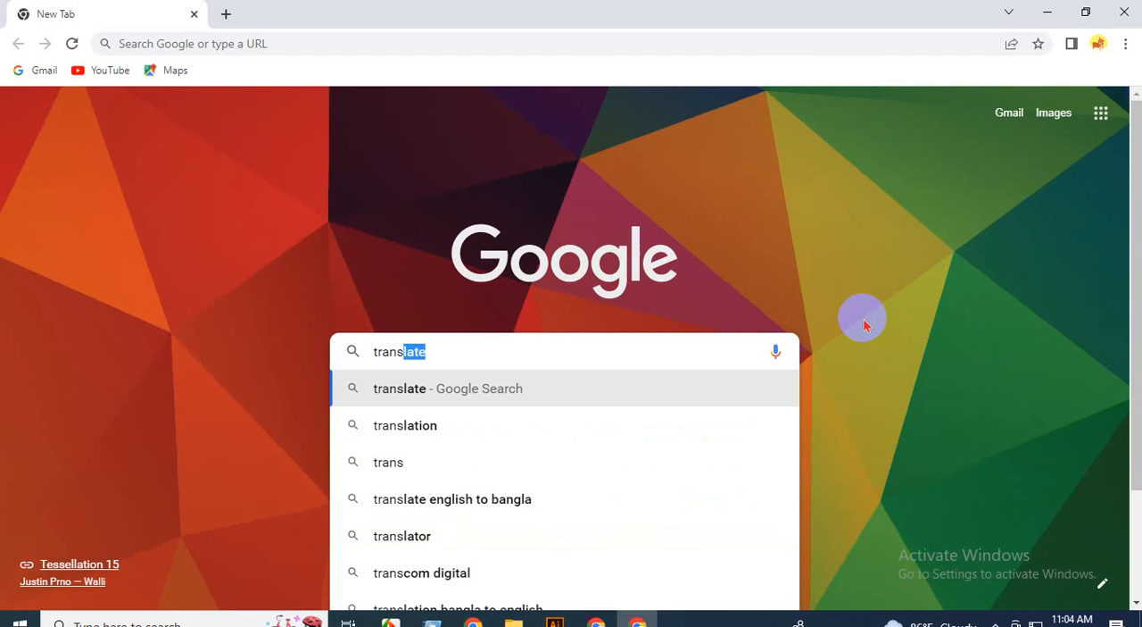
type("parent")
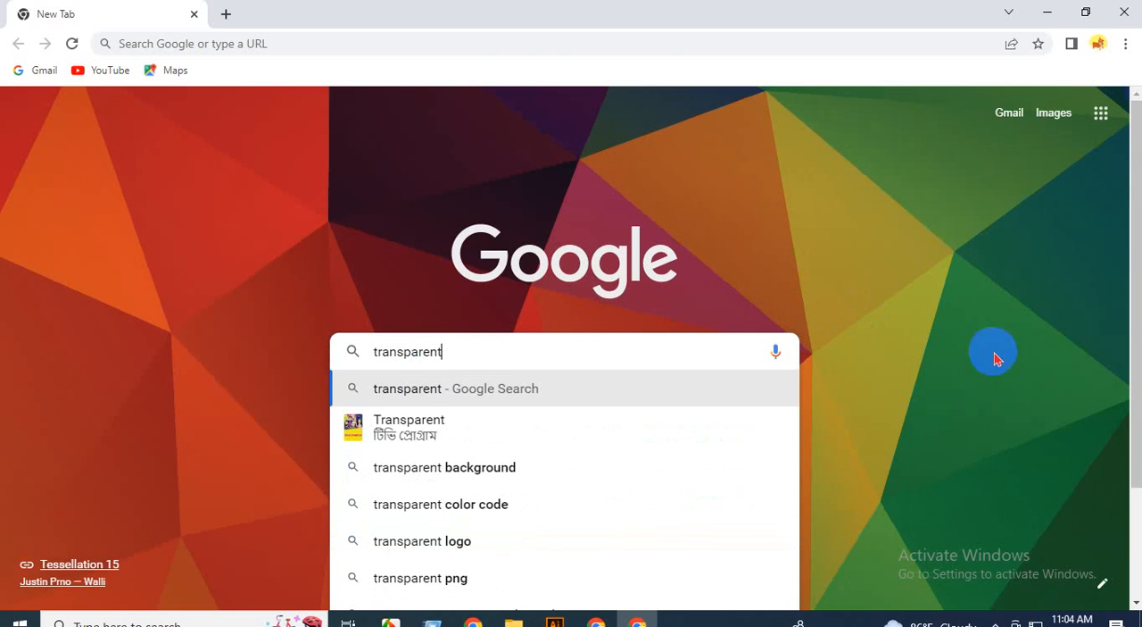
left_click(478, 481)
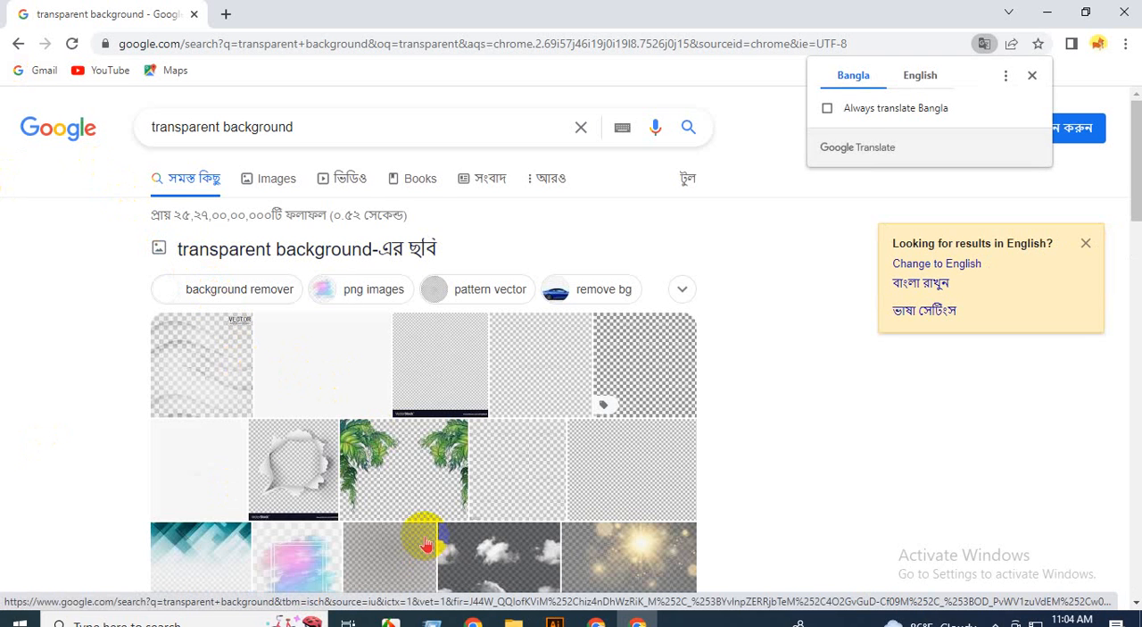
Try translating the results page to English, and open the dreamstime.com checkerboard image in the image results preview.
left_click(919, 77)
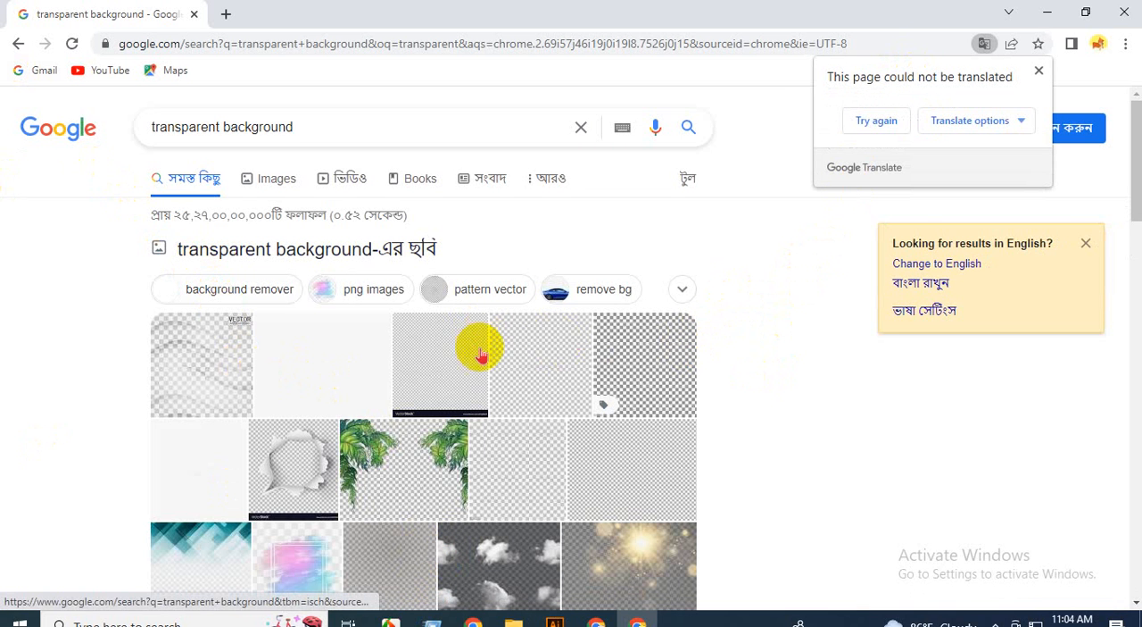
left_click(543, 379)
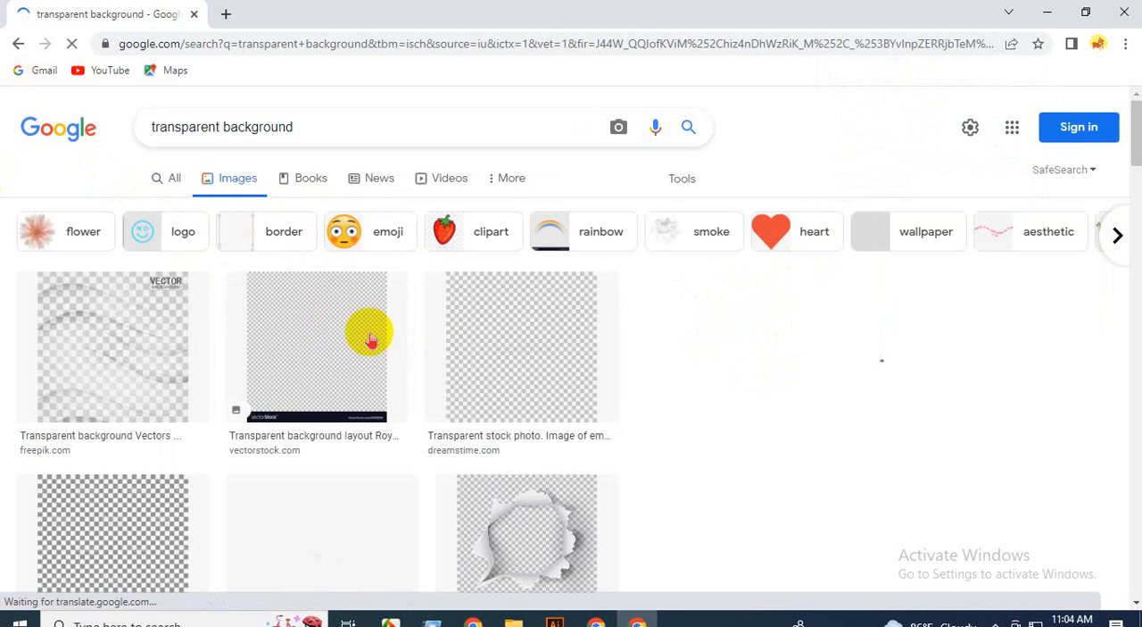
left_click(500, 334)
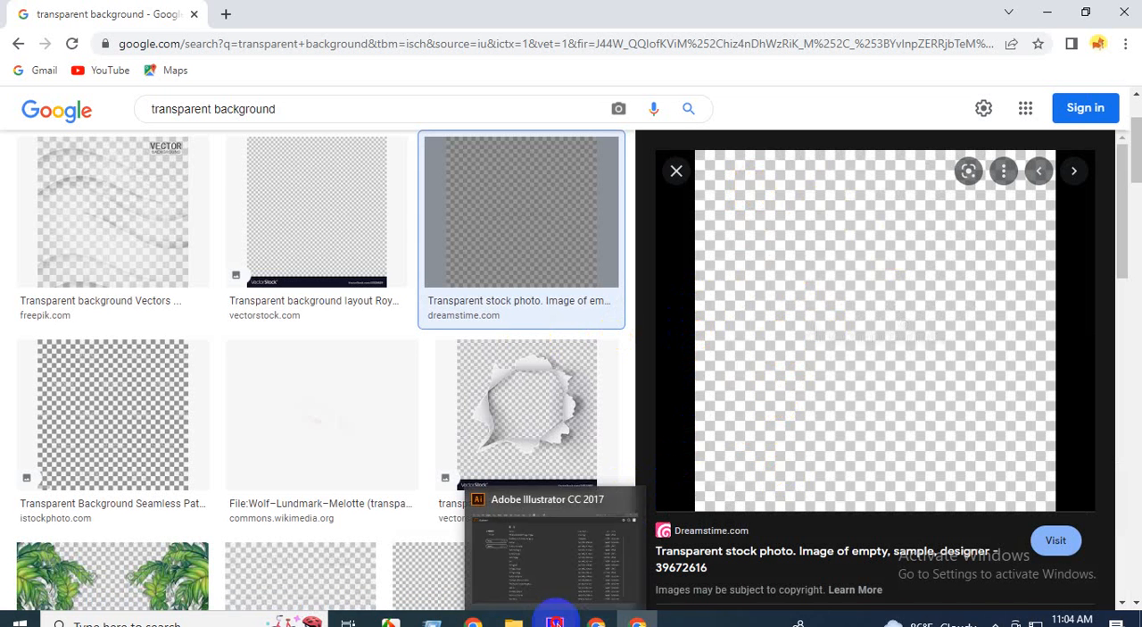
Switch to Adobe Illustrator and create a new 1000 x 1000 px document in RGB Color mode.
left_click(554, 620)
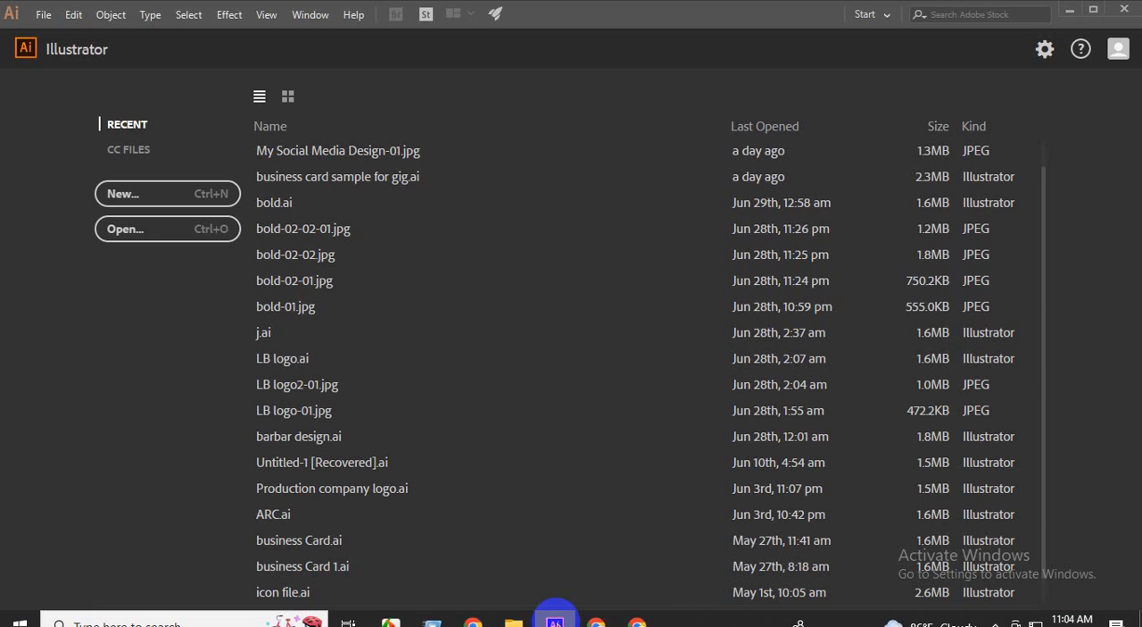
left_click(44, 15)
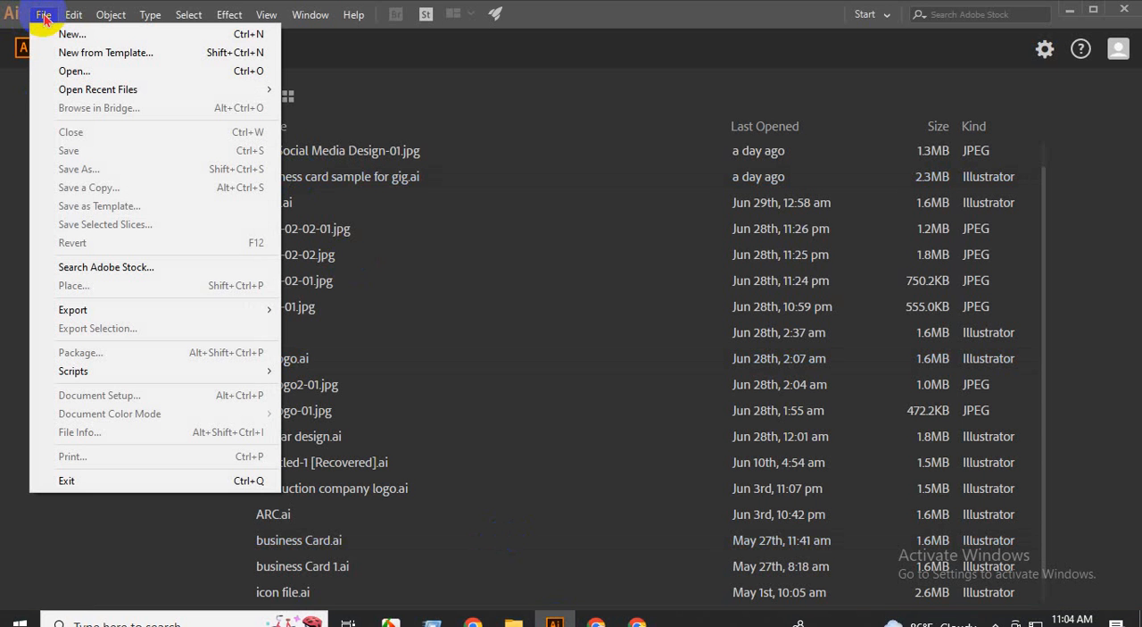
left_click(95, 37)
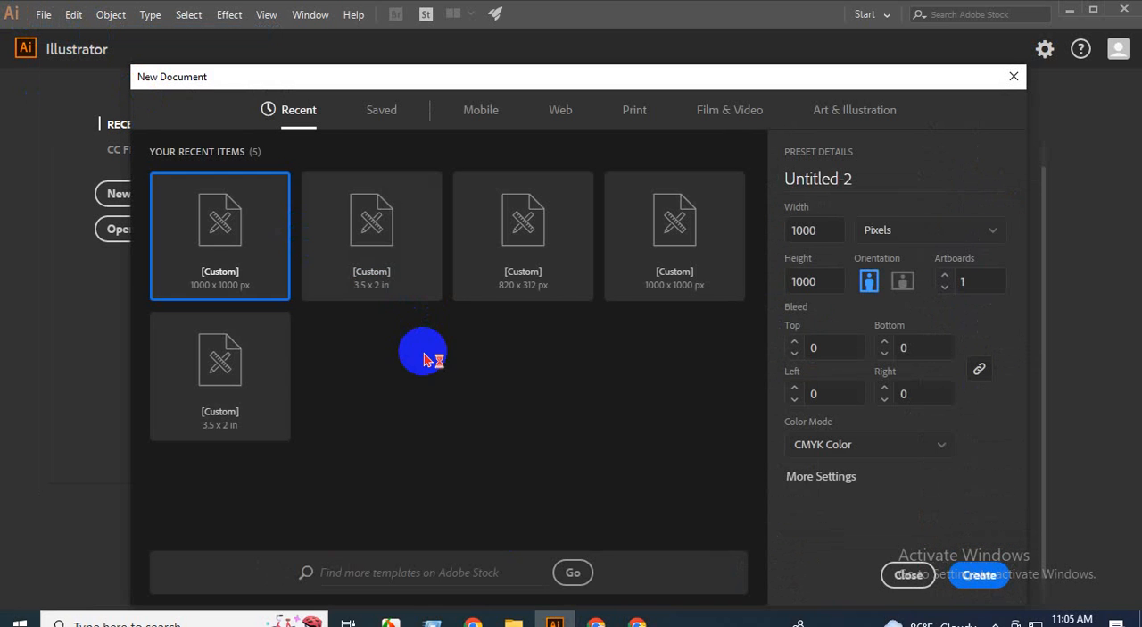
left_click(222, 253)
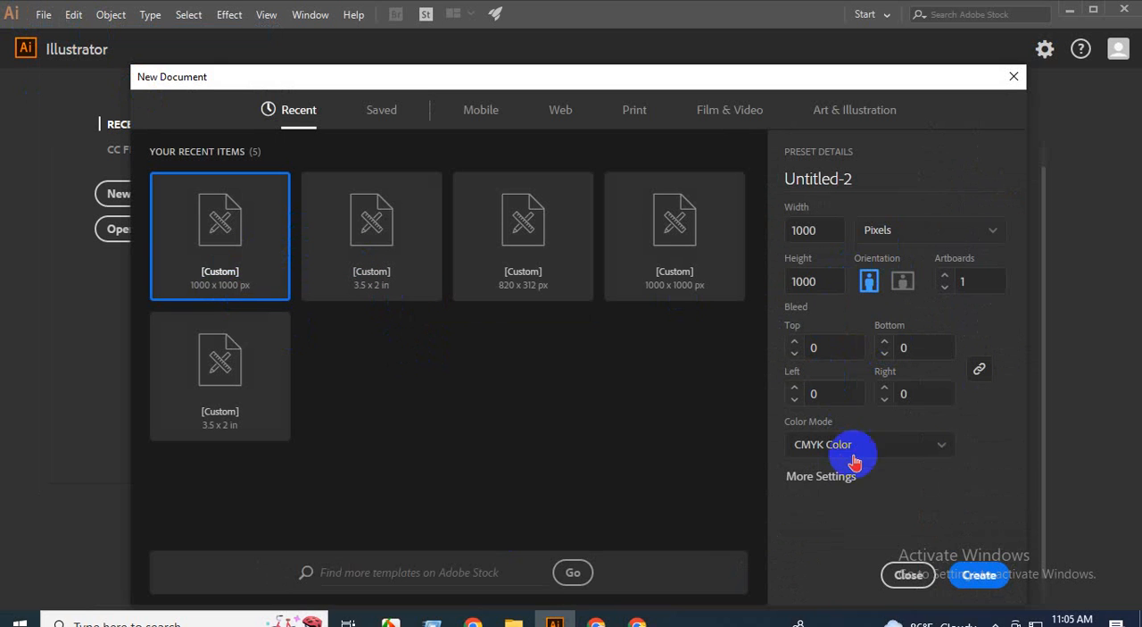
left_click(942, 448)
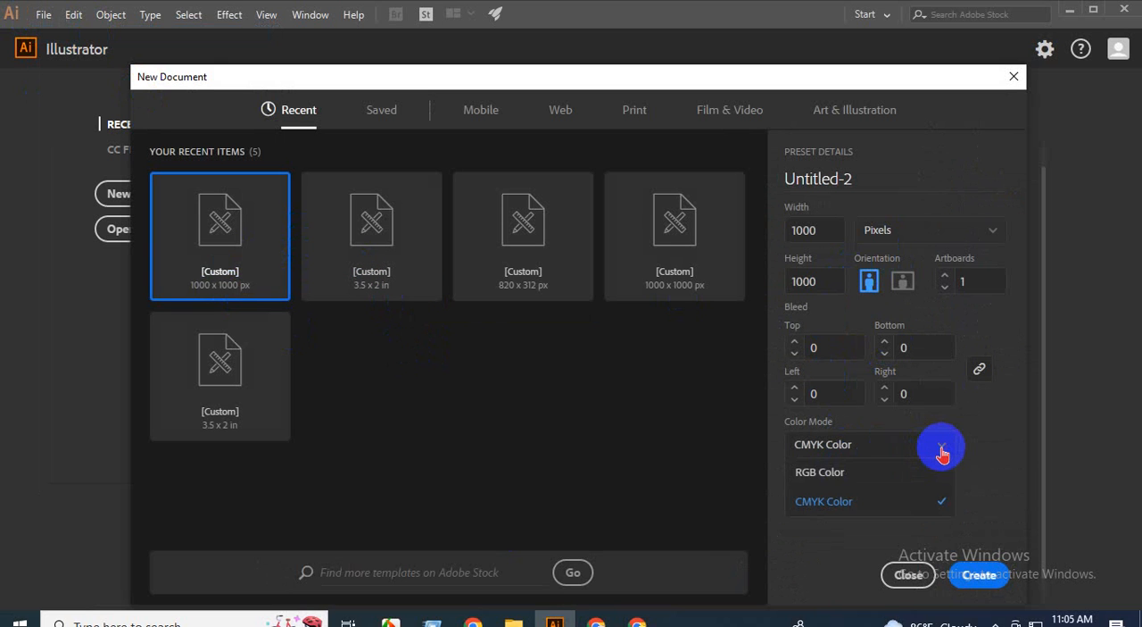
left_click(839, 483)
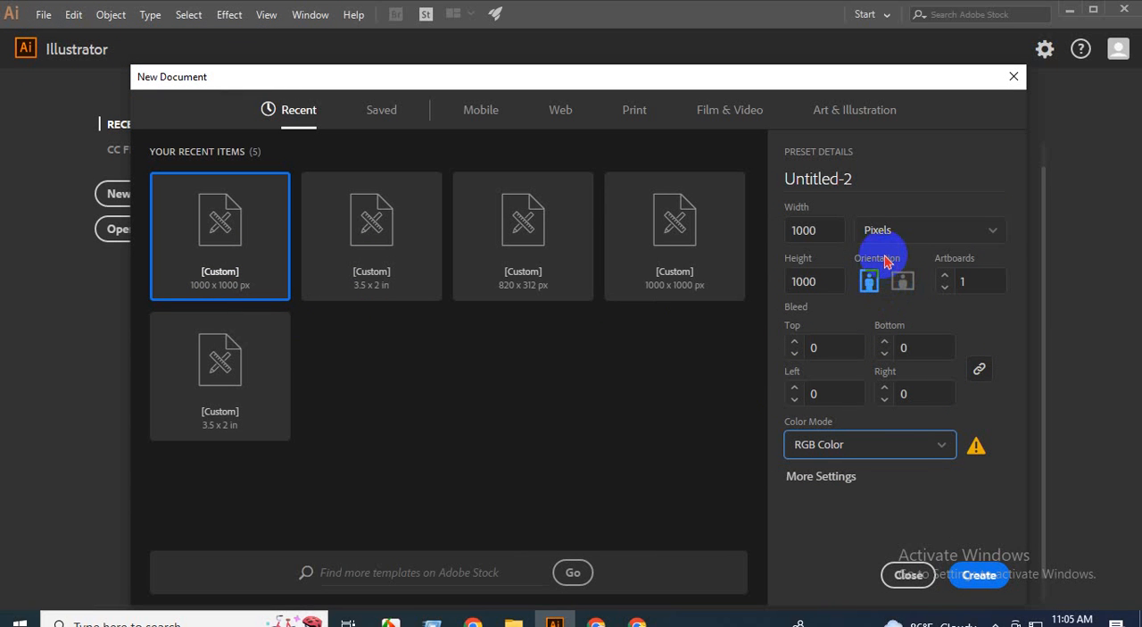
left_click(982, 578)
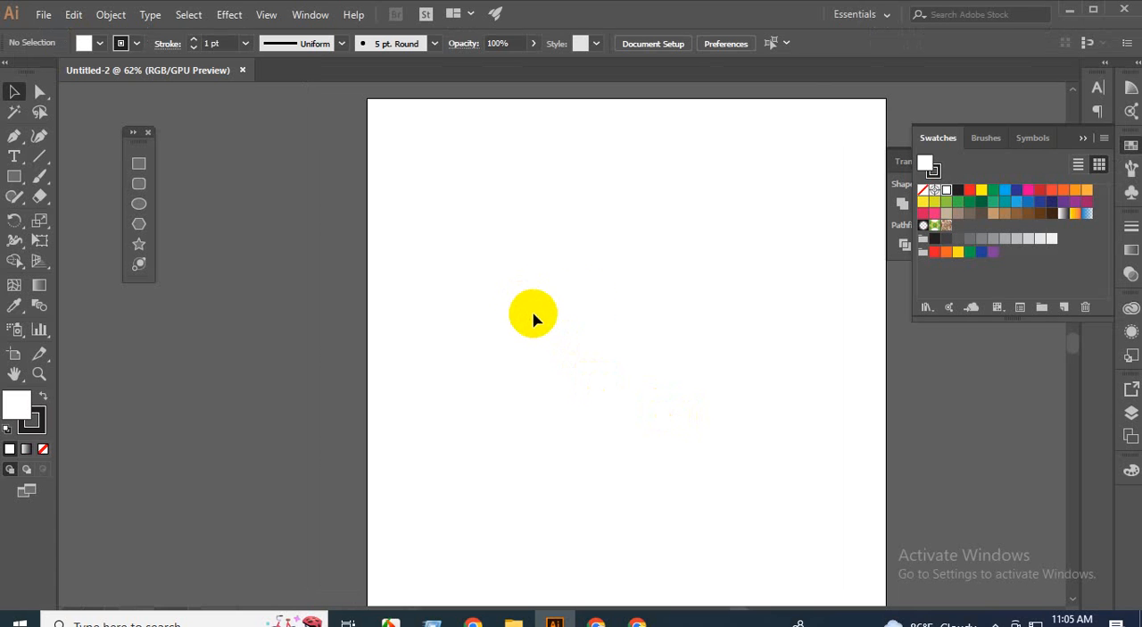
scroll(509, 336, "down", 1)
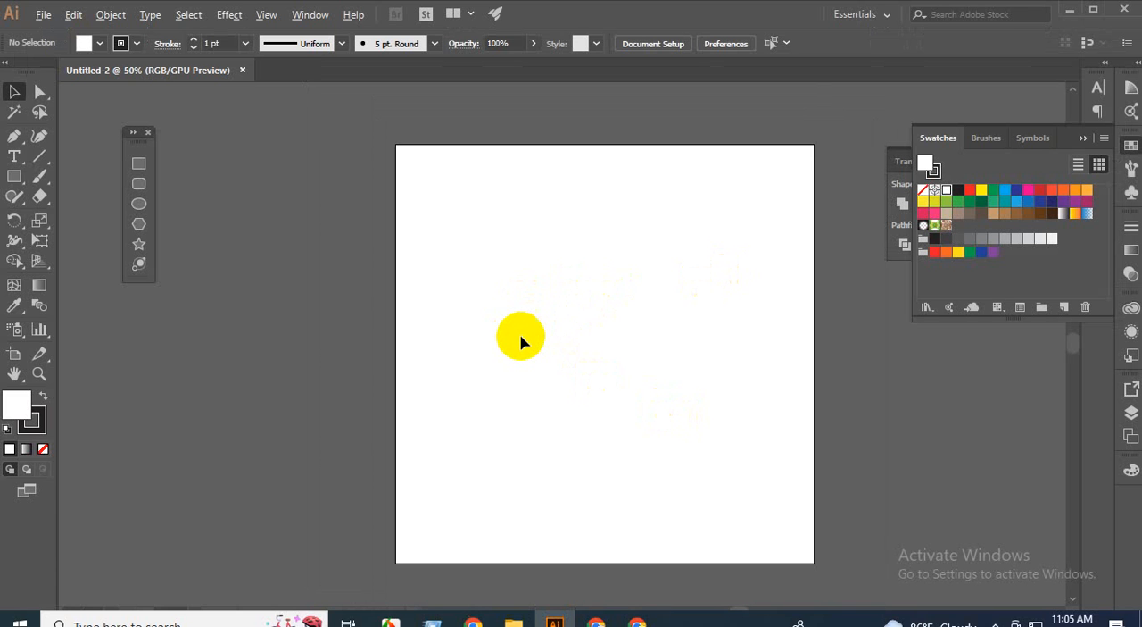
scroll(522, 340, "down", 1)
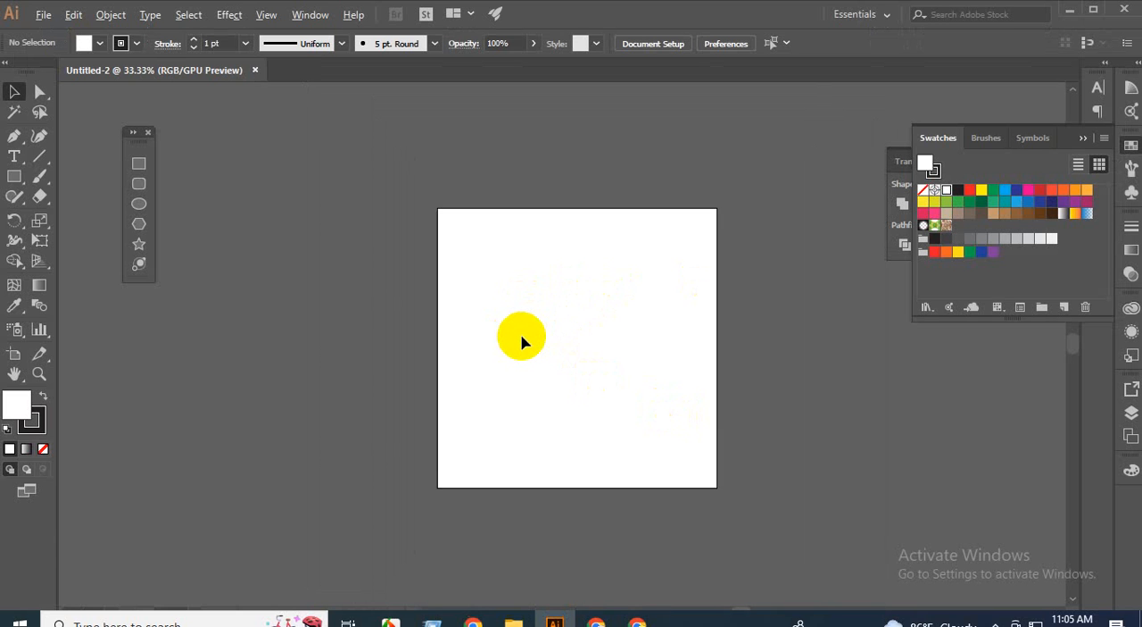
scroll(521, 337, "up", 2)
scroll(522, 339, "down", 2)
scroll(538, 348, "up", 1)
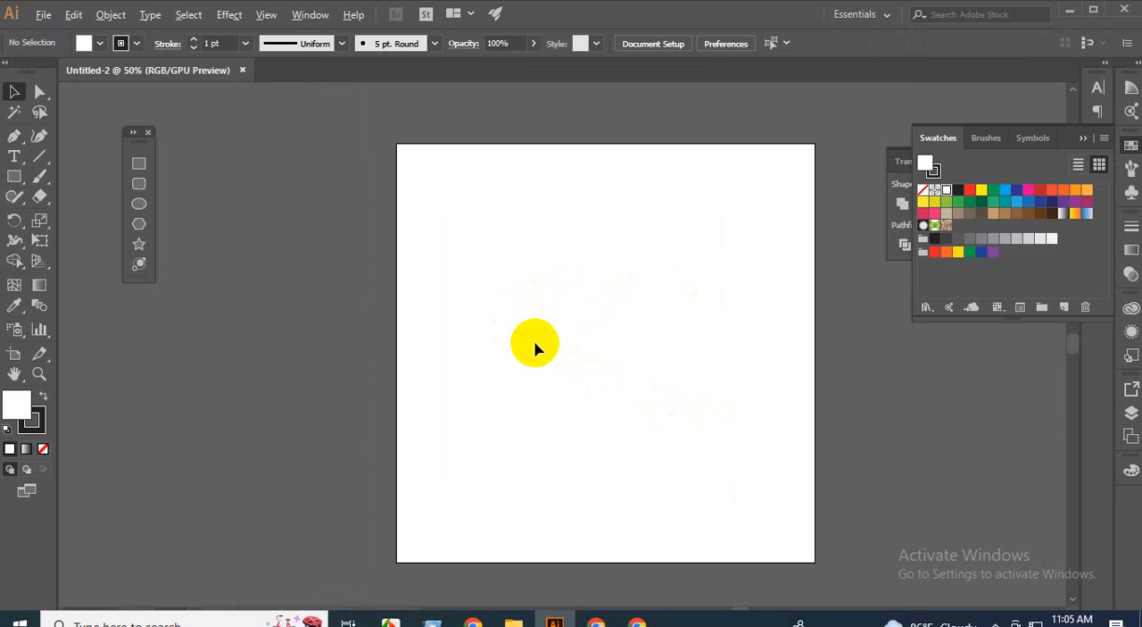
scroll(534, 348, "down", 1)
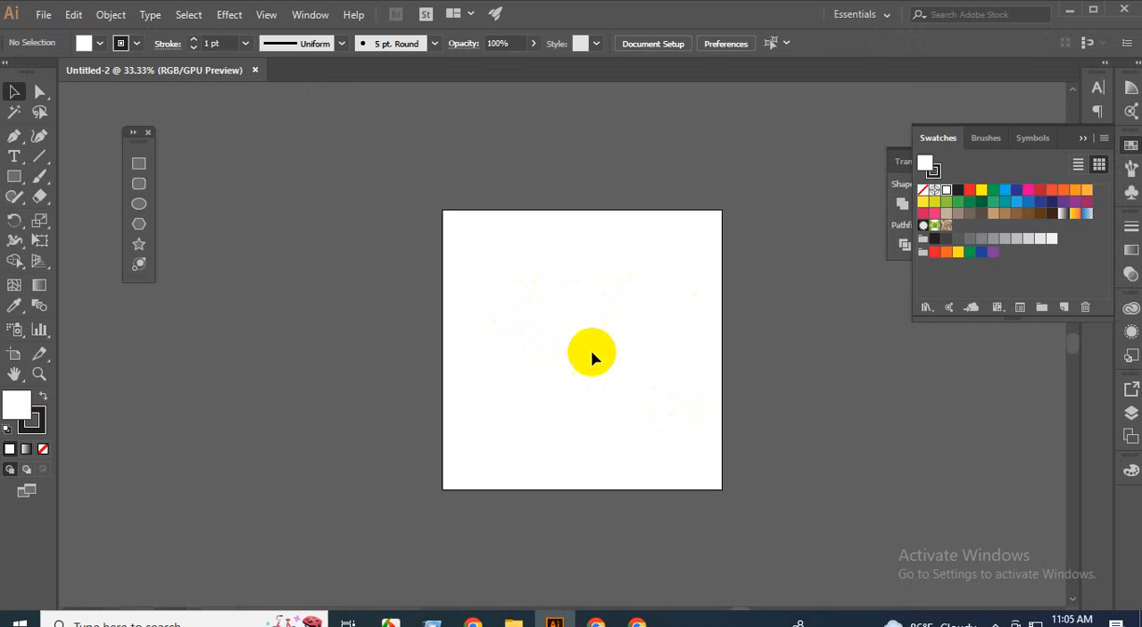
scroll(531, 312, "up", 1)
scroll(526, 306, "down", 1)
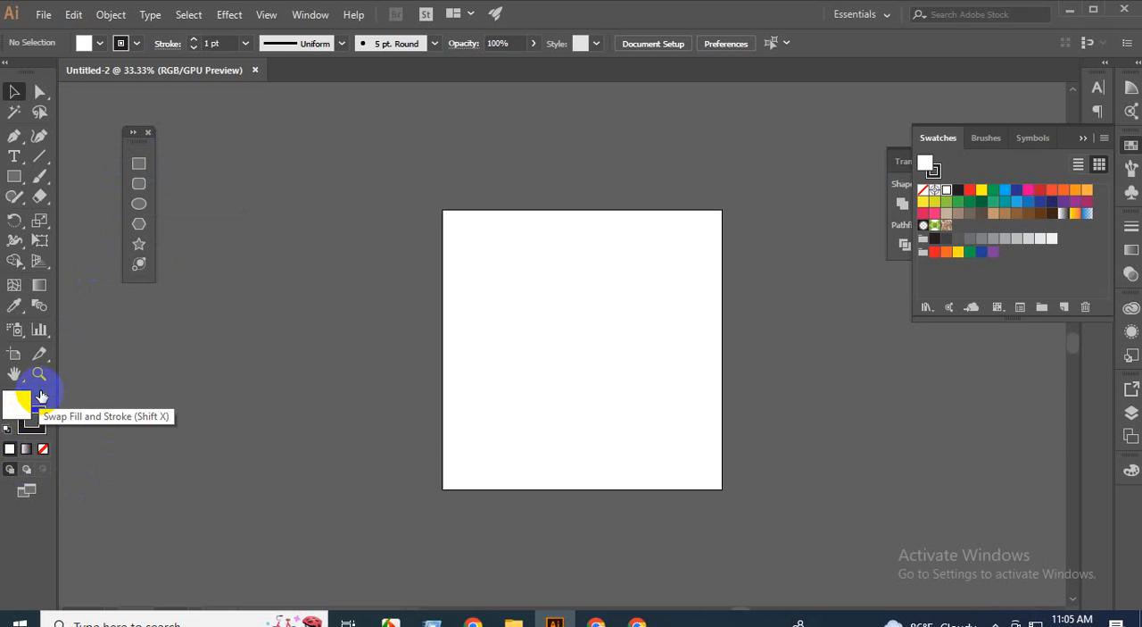
Swap the fill and stroke colours to get a black fill, and set the stroke to None.
left_click(40, 398)
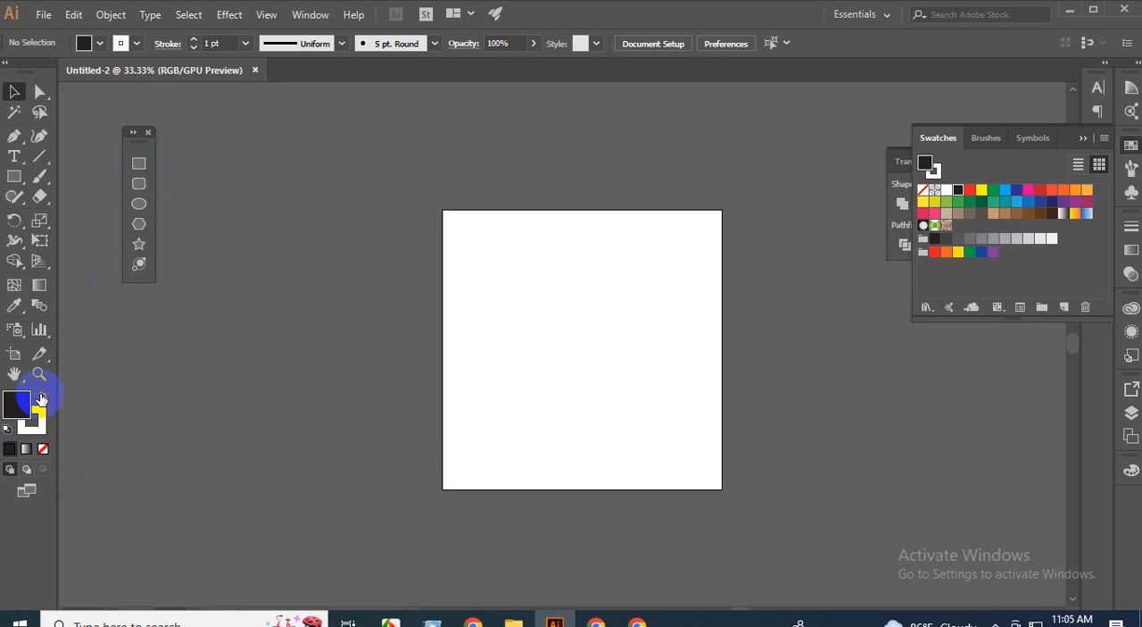
left_click(40, 428)
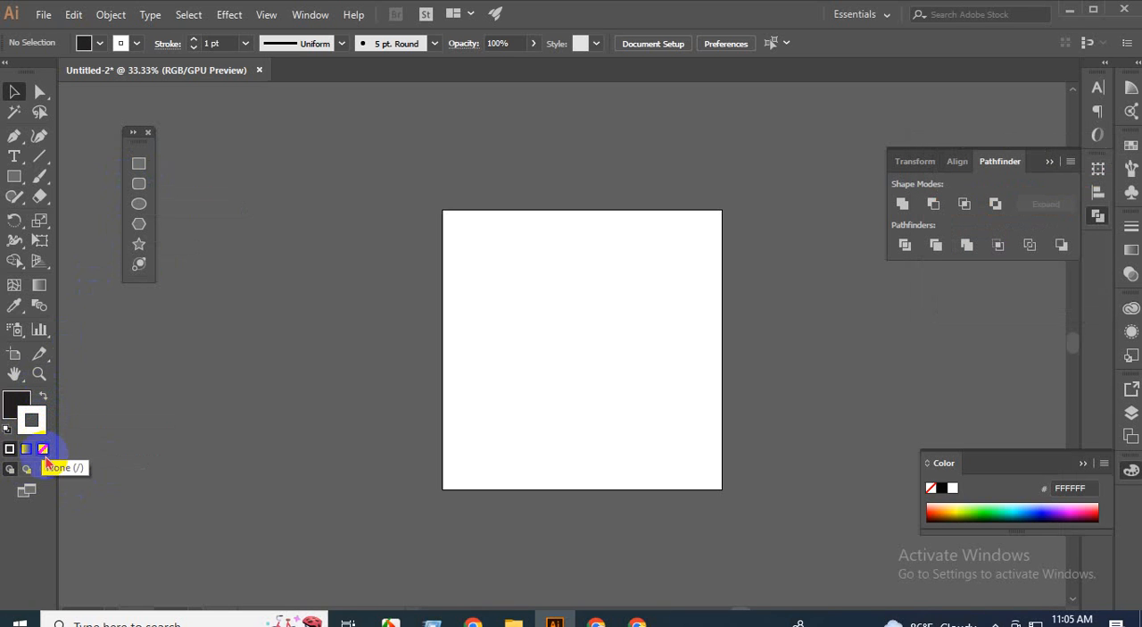
left_click(43, 450)
left_click(13, 402)
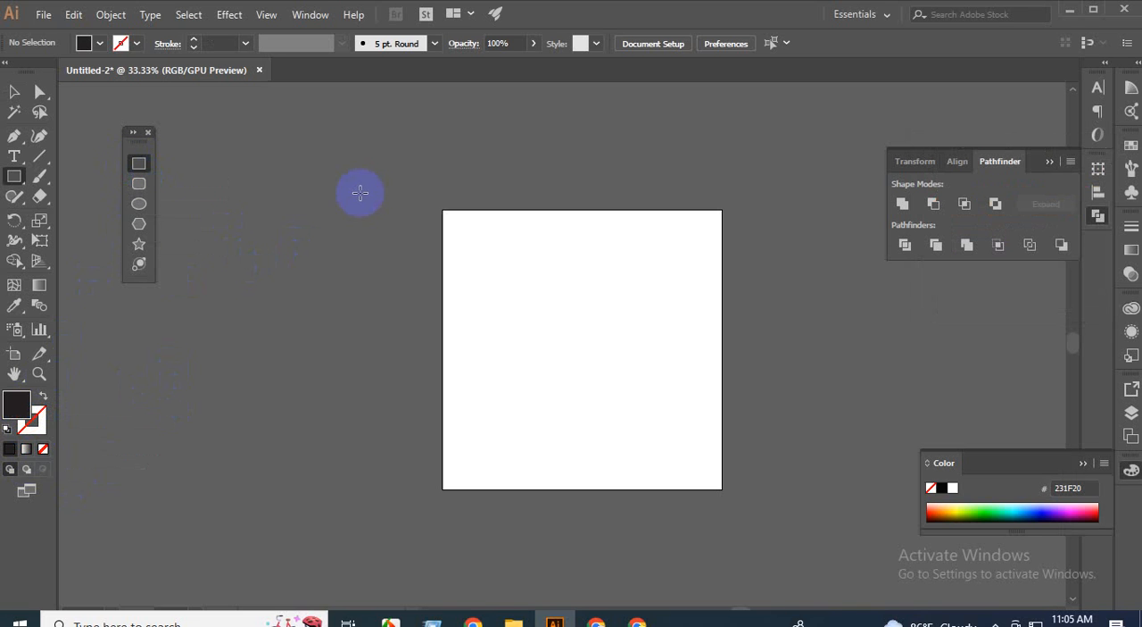
Draw a small black square with the Rectangle tool on the empty canvas to the left of the artboard.
scroll(471, 237, "up", 1)
scroll(470, 235, "down", 1)
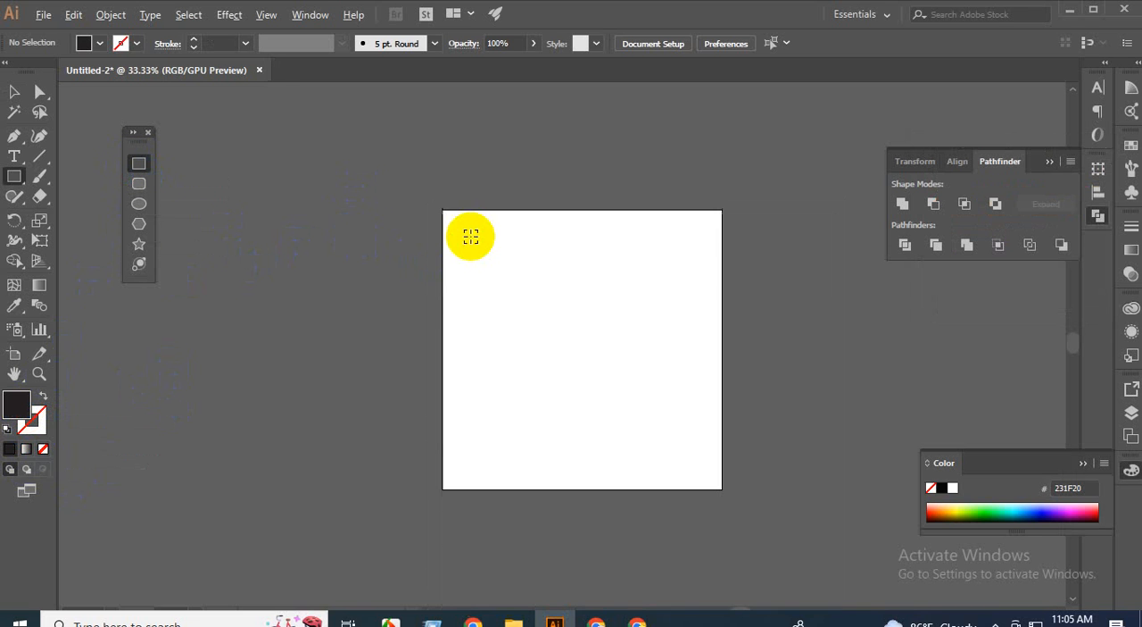
scroll(335, 235, "up", 2)
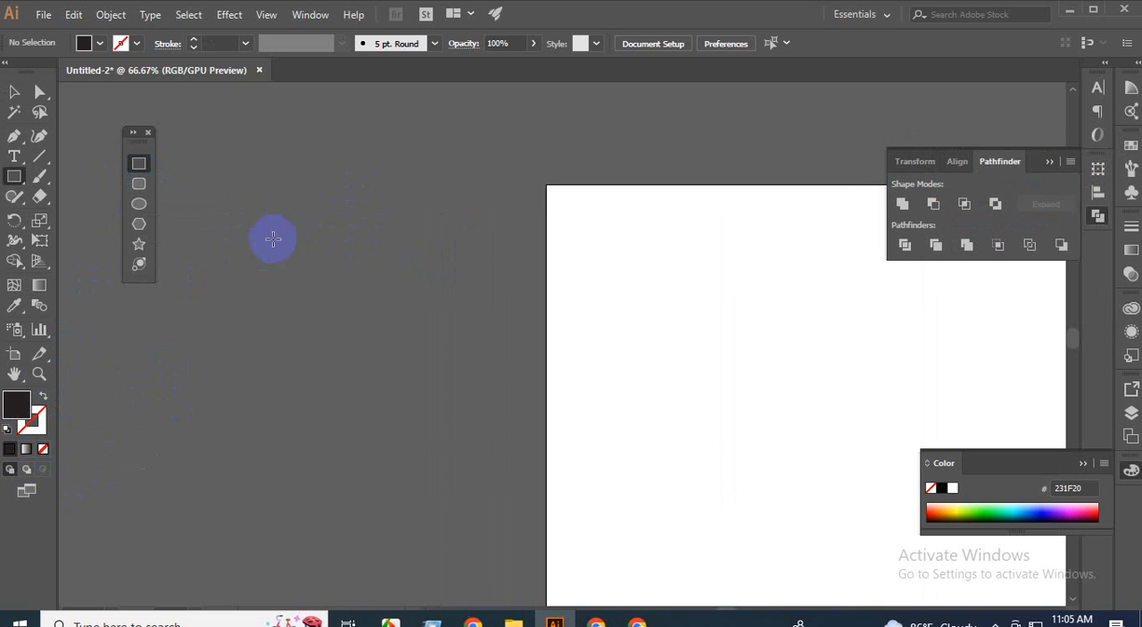
left_click_drag(254, 244, 272, 258)
left_click(14, 91)
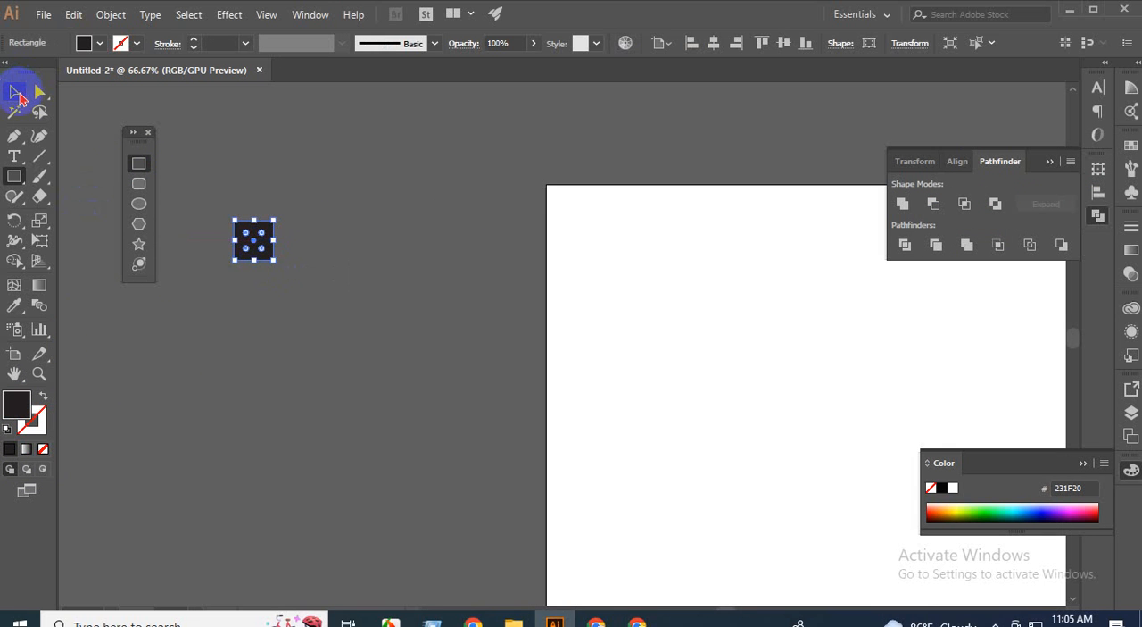
left_click(259, 272)
Duplicate the black square horizontally so that the copy sits flush against its right edge.
scroll(261, 258, "up", 3)
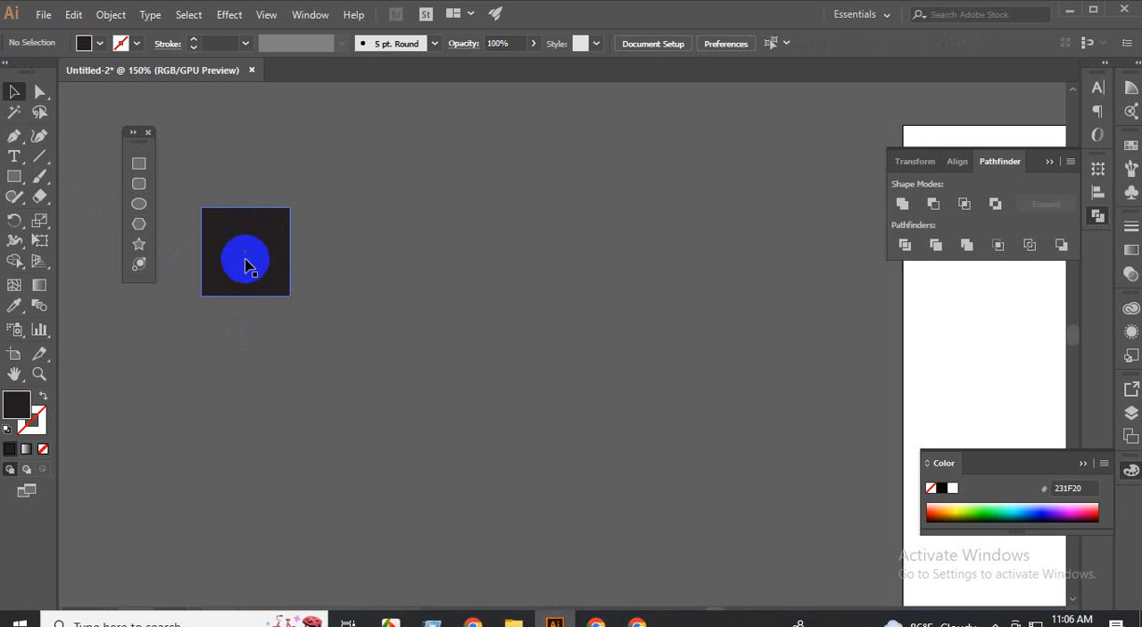
left_click_drag(250, 276, 362, 278)
left_click(329, 377)
Duplicate the pair of squares directly below to form a two-by-two block.
scroll(329, 377, "down", 1)
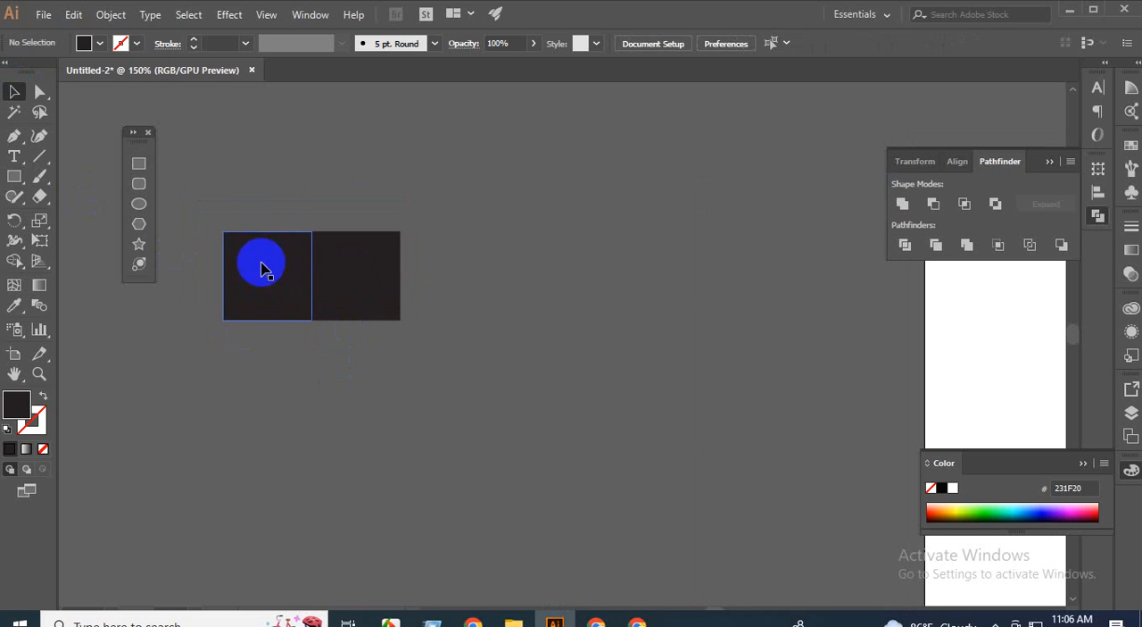
left_click_drag(202, 200, 374, 369)
scroll(341, 365, "down", 2)
left_click(438, 365)
Fill the upper-right square of the two-by-two block with white (FFFFFF).
scroll(321, 344, "up", 3)
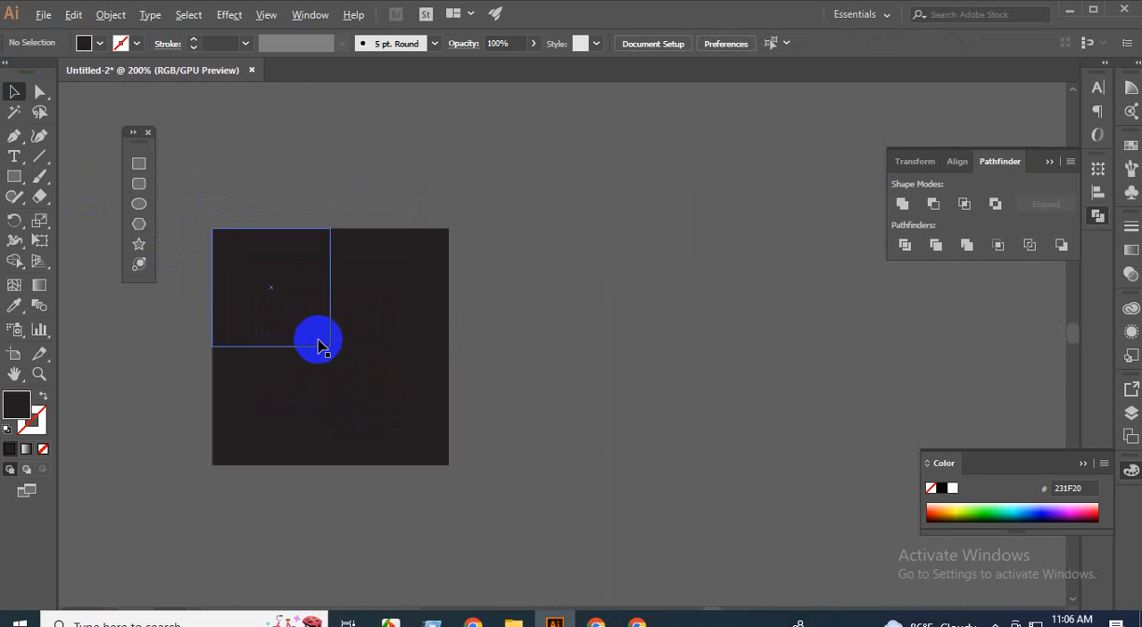
scroll(321, 344, "down", 1)
scroll(376, 502, "down", 2)
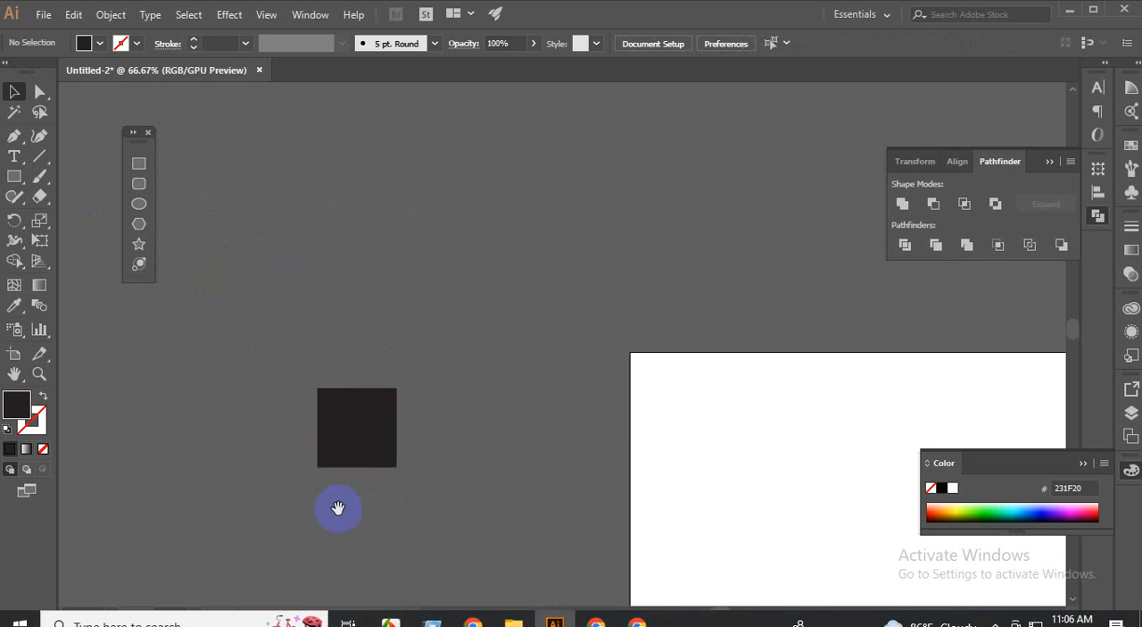
left_click_drag(334, 507, 410, 448)
scroll(422, 370, "up", 2)
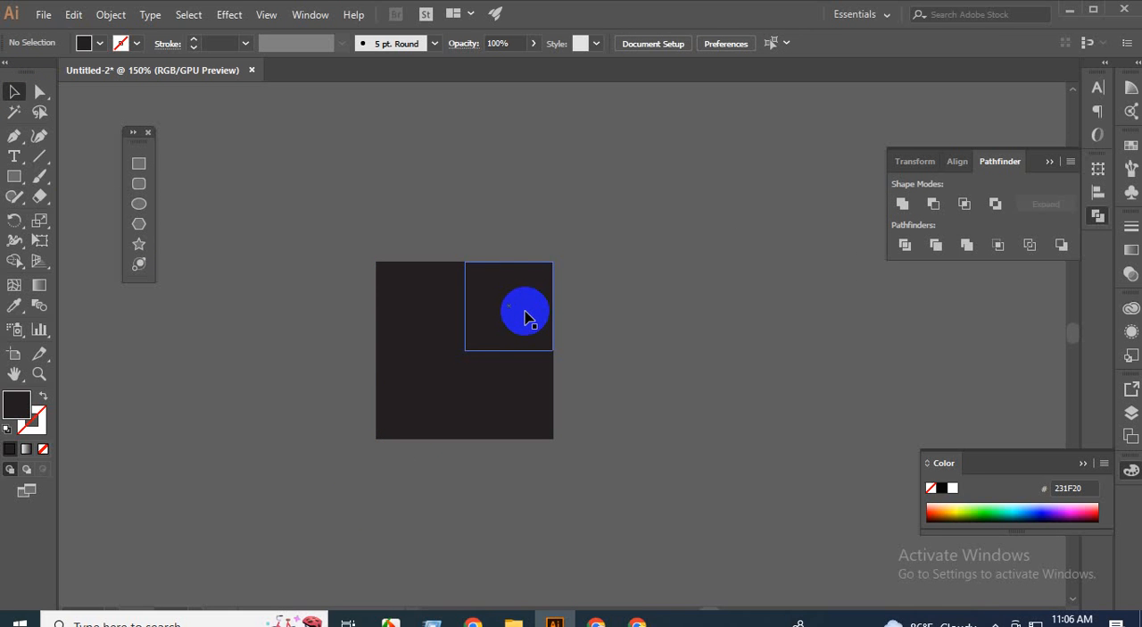
left_click(525, 317)
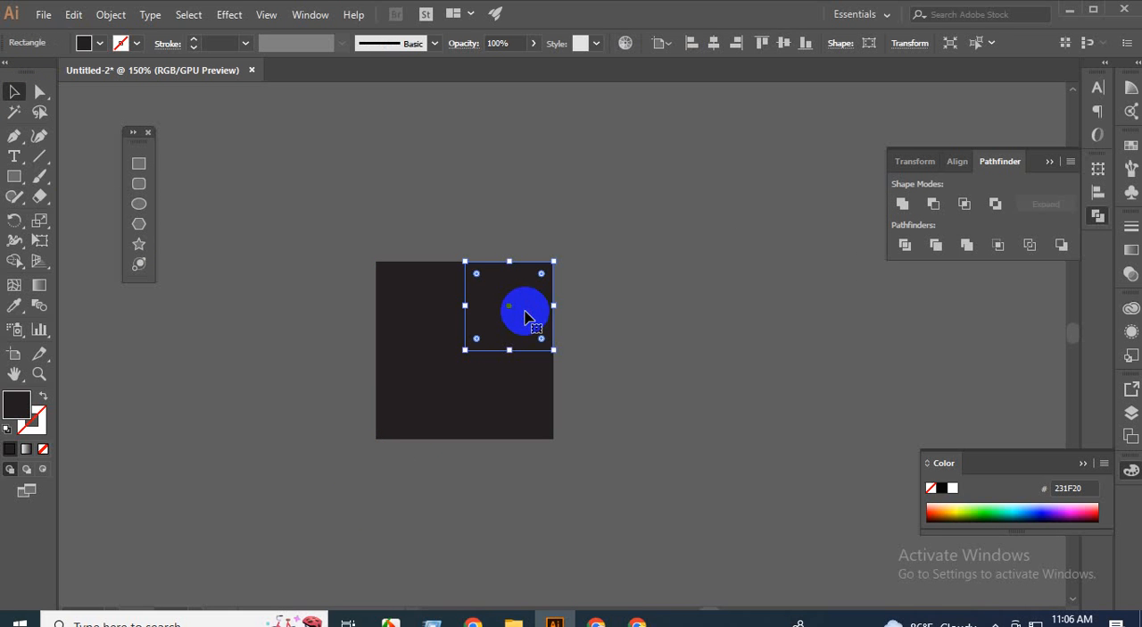
double_click(16, 403)
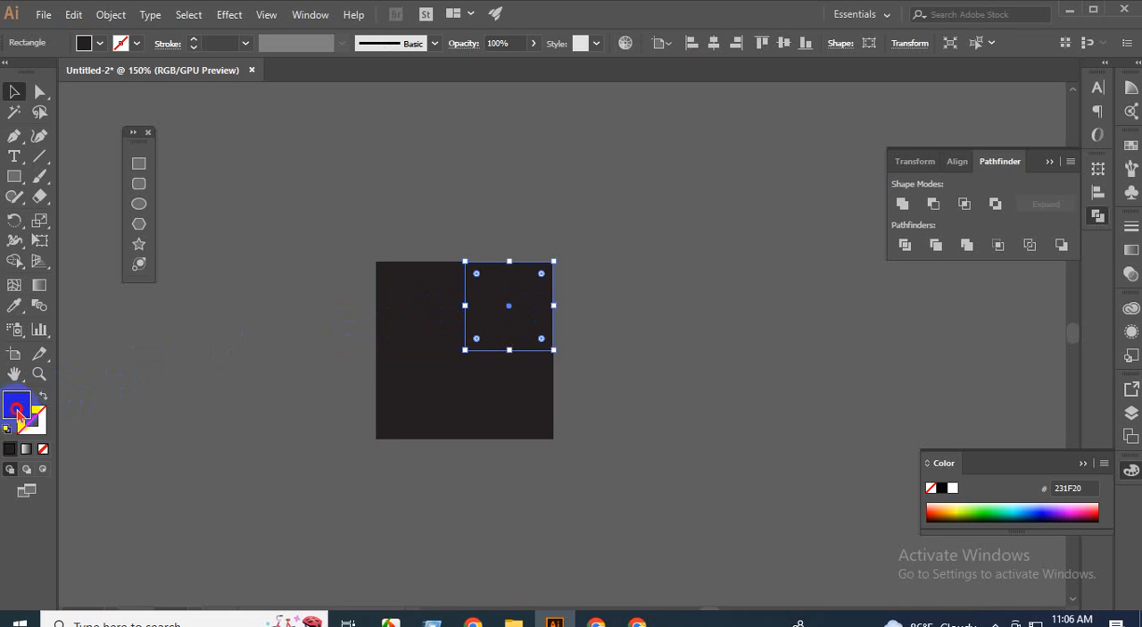
left_click_drag(693, 307, 673, 272)
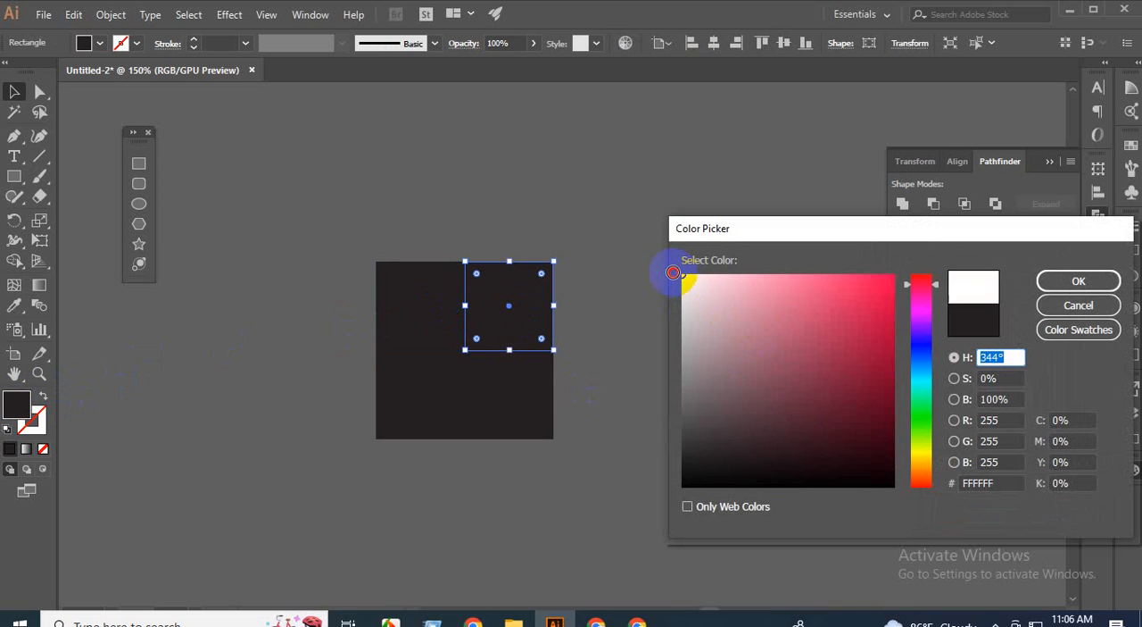
left_click(1076, 281)
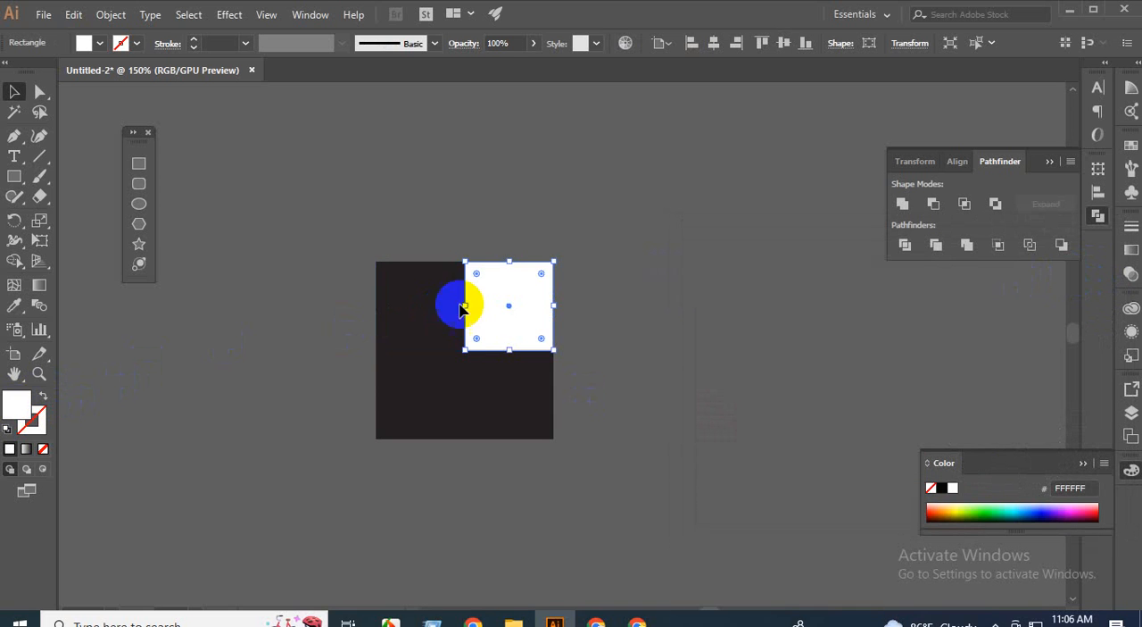
Fill the lower-left square of the block with white, sampling the colour of the upper-right square with the Eyedropper.
left_click(407, 401)
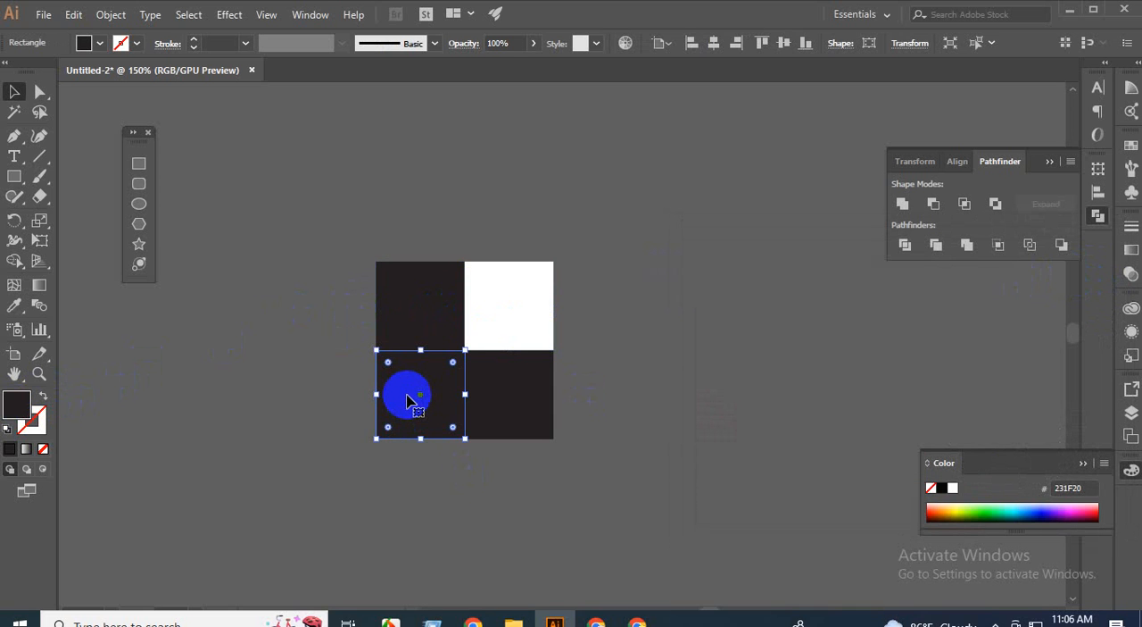
key("i")
left_click(518, 297)
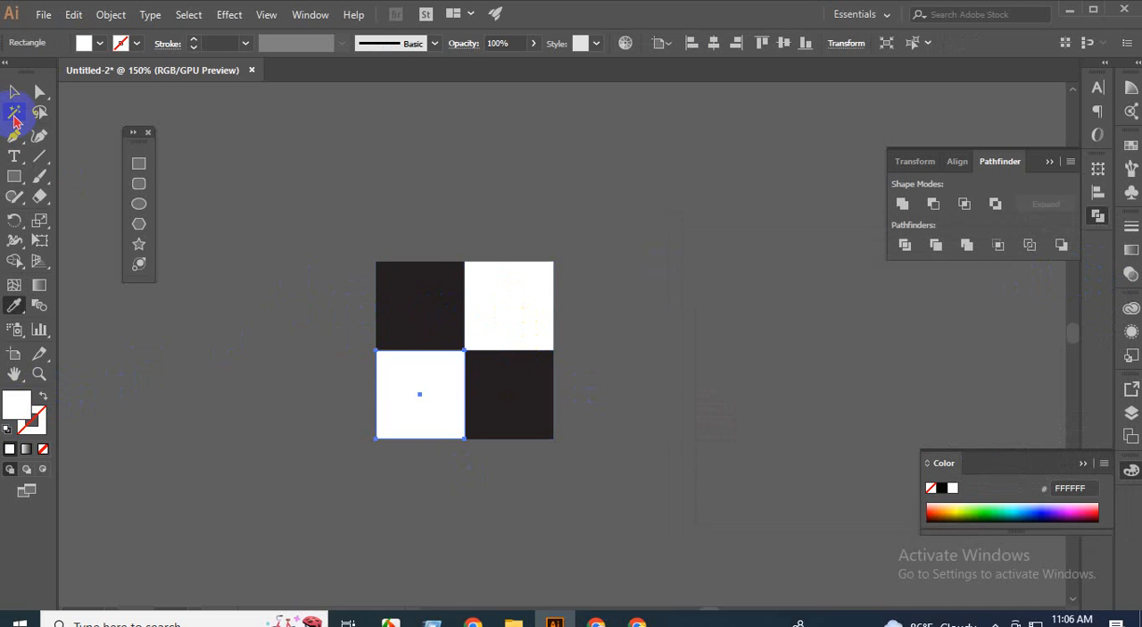
left_click(14, 92)
left_click(223, 384)
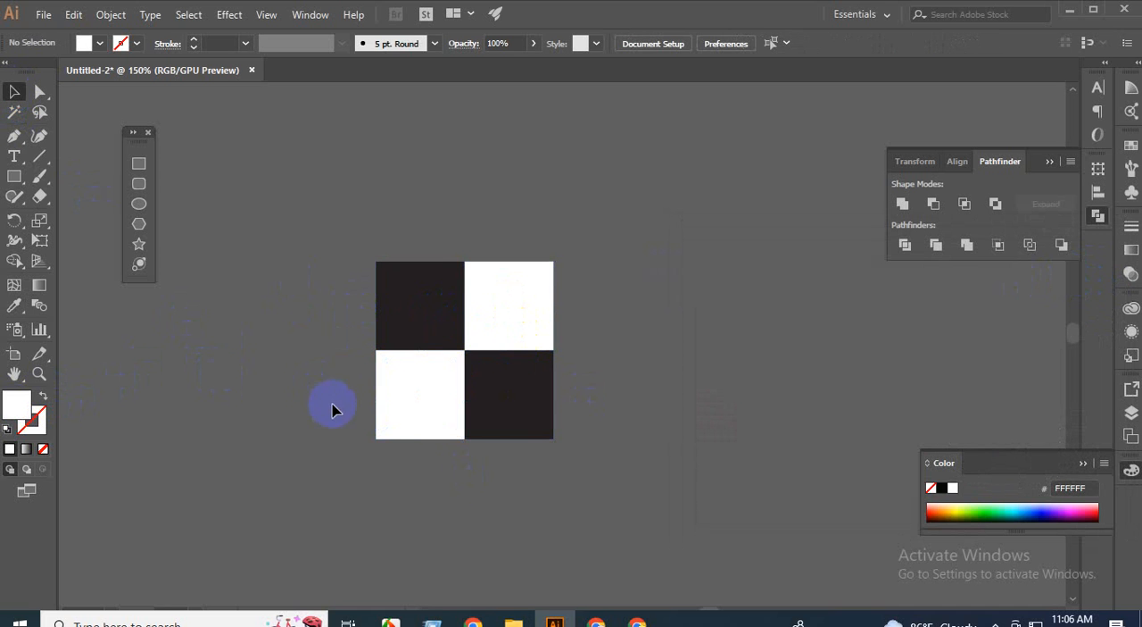
Save the complete two-by-two block of black and white squares as a new pattern swatch.
scroll(482, 368, "up", 1)
scroll(482, 369, "down", 3)
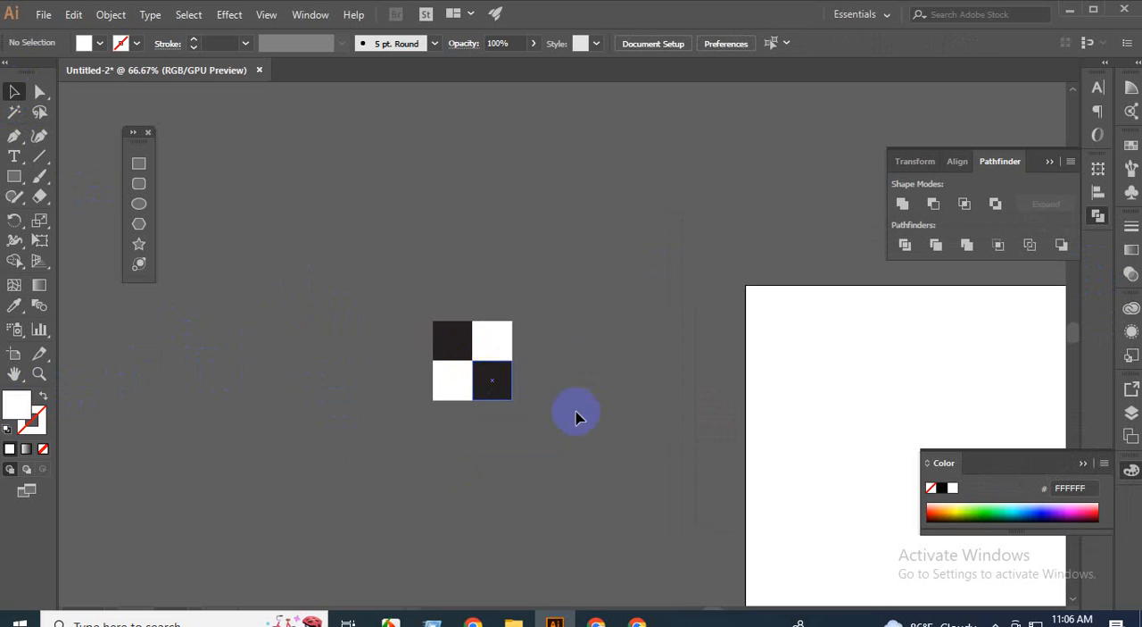
left_click_drag(596, 442, 473, 409)
left_click_drag(257, 281, 438, 408)
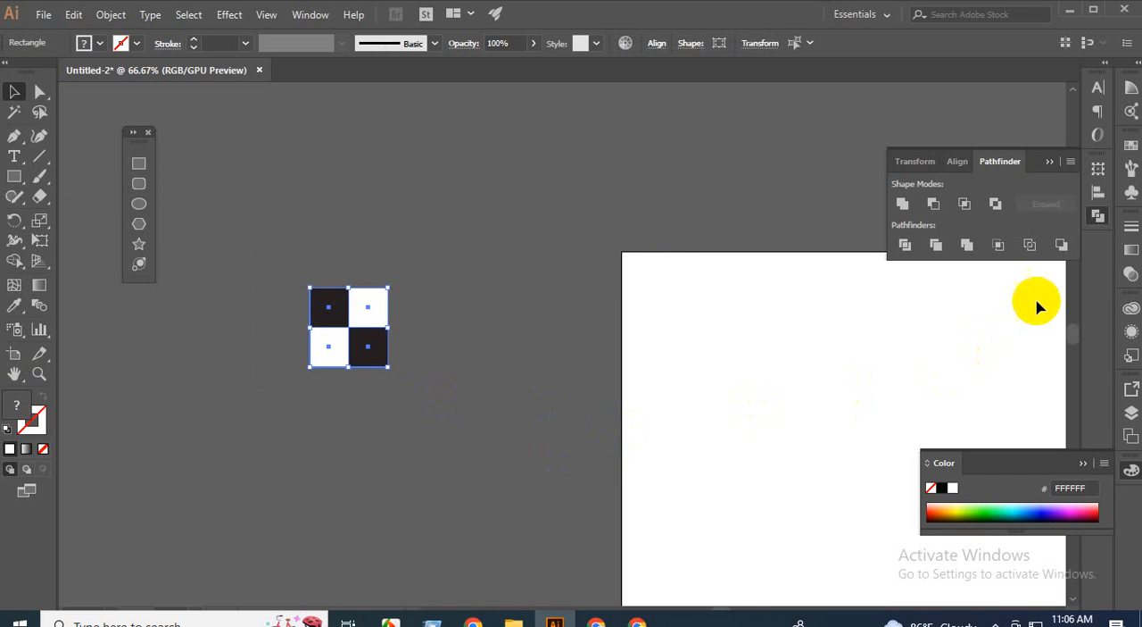
left_click(1130, 147)
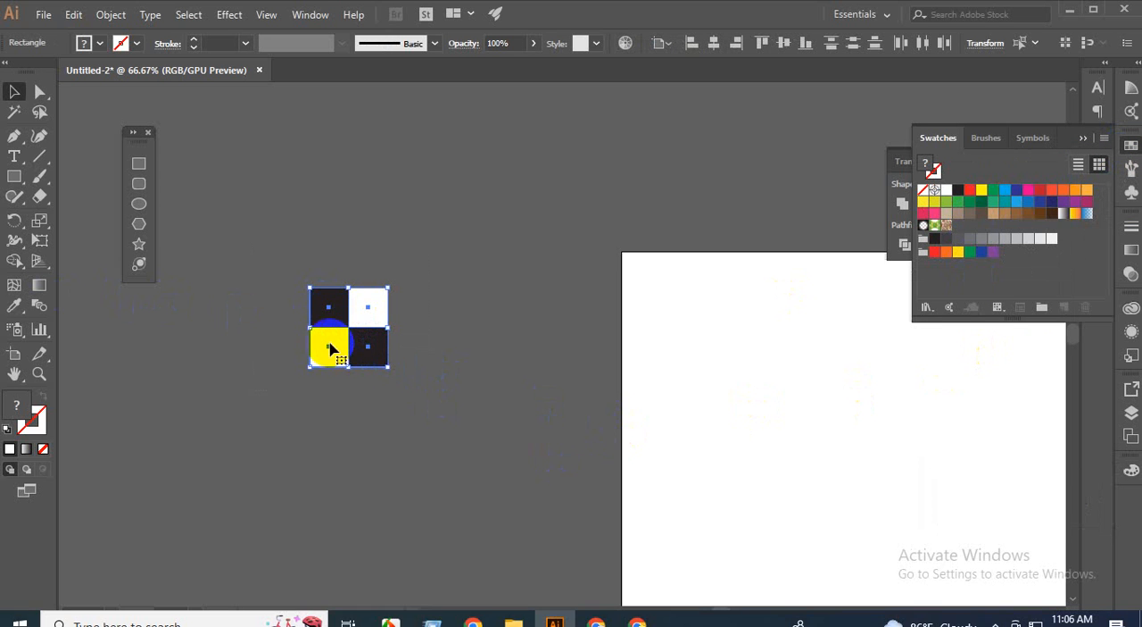
left_click_drag(331, 336, 961, 221)
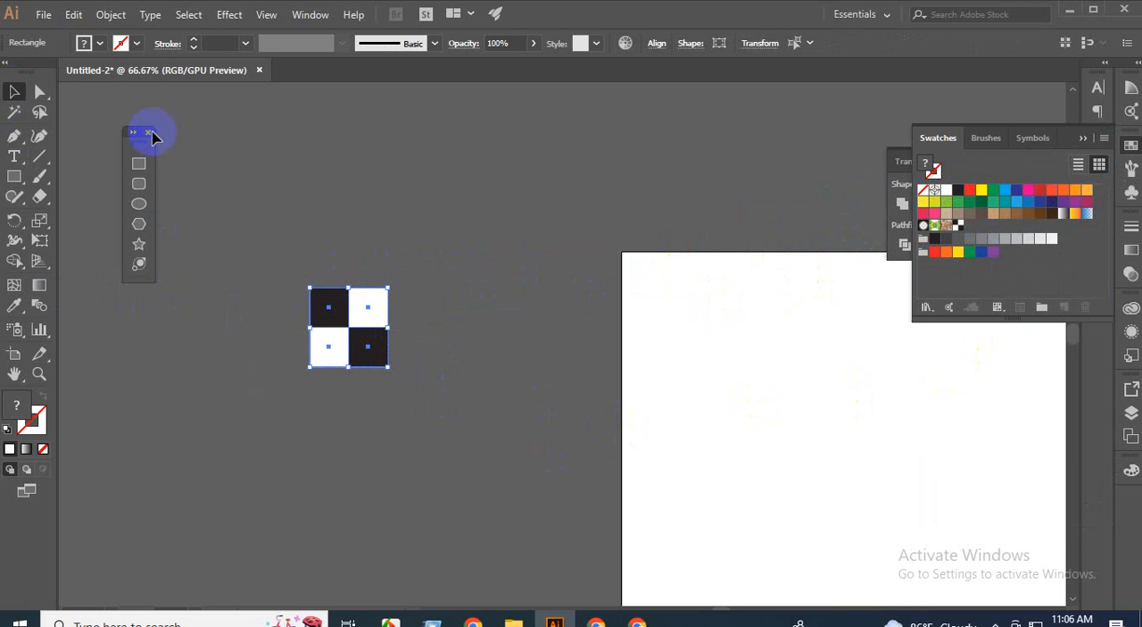
left_click(283, 230)
Set the fill for new shapes to the black-and-white checkerboard pattern swatch.
scroll(406, 320, "down", 1)
scroll(407, 335, "down", 1)
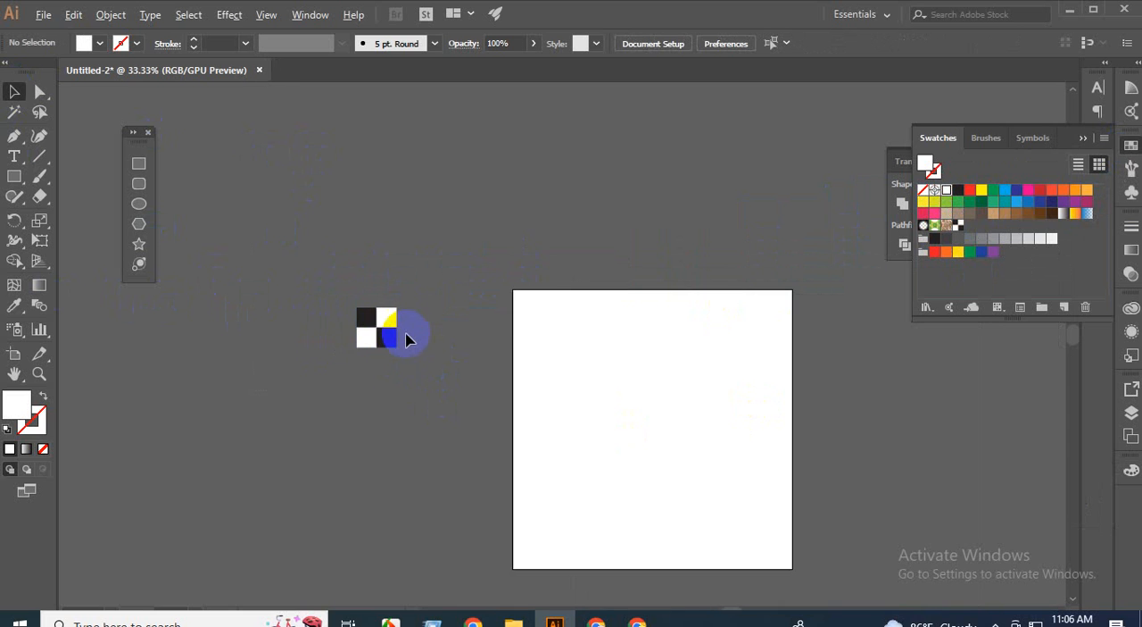
left_click_drag(452, 424, 331, 363)
left_click(25, 140)
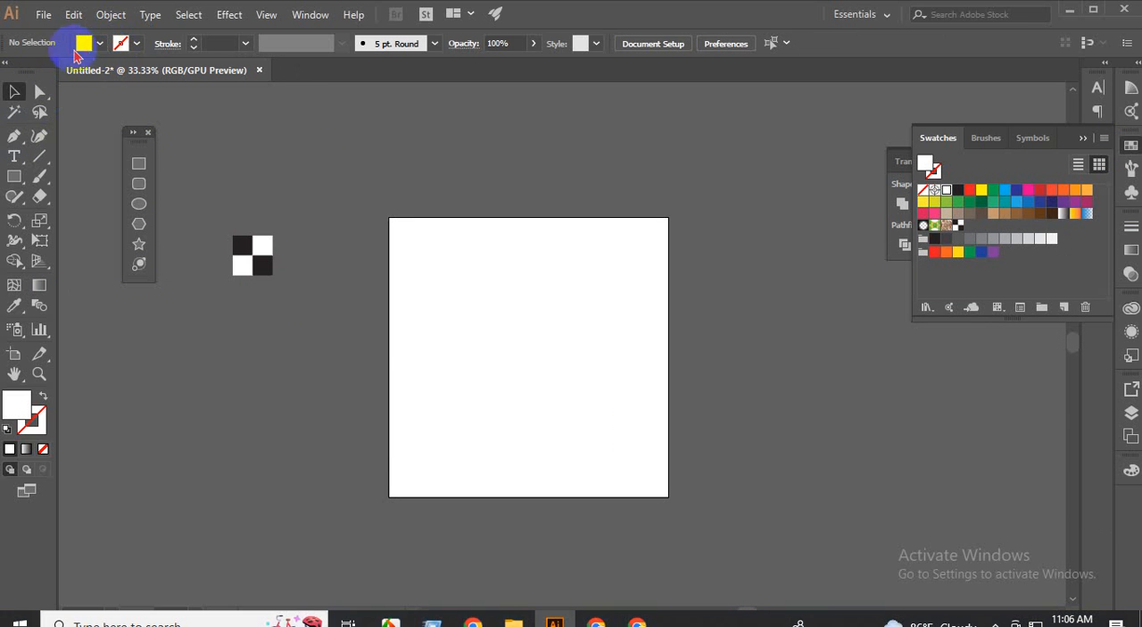
left_click(101, 45)
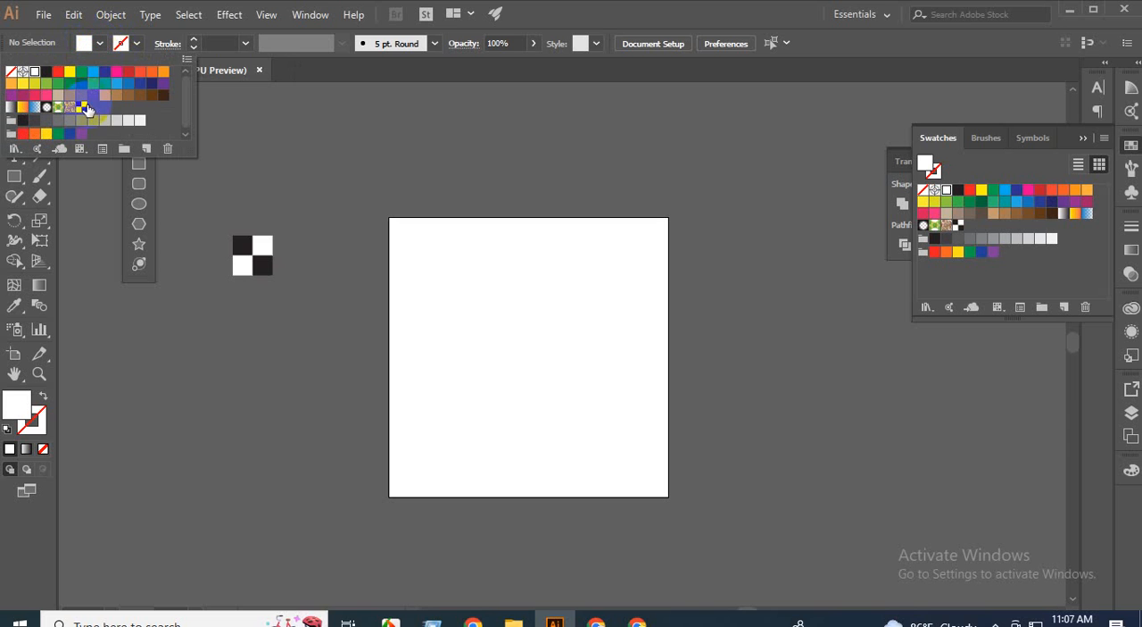
left_click(82, 108)
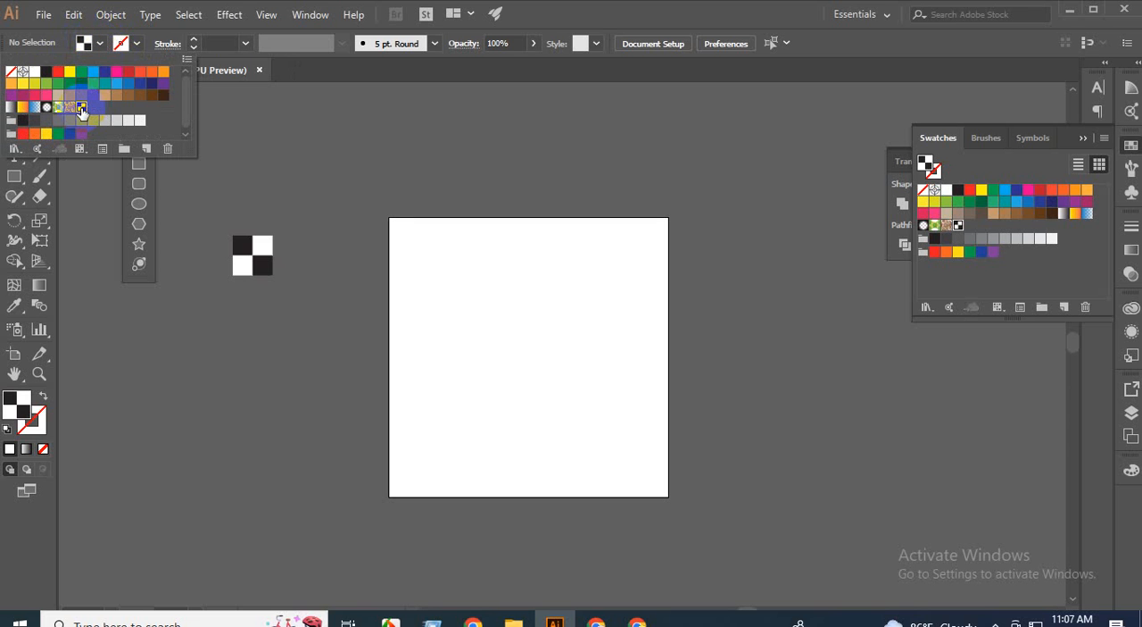
left_click(163, 186)
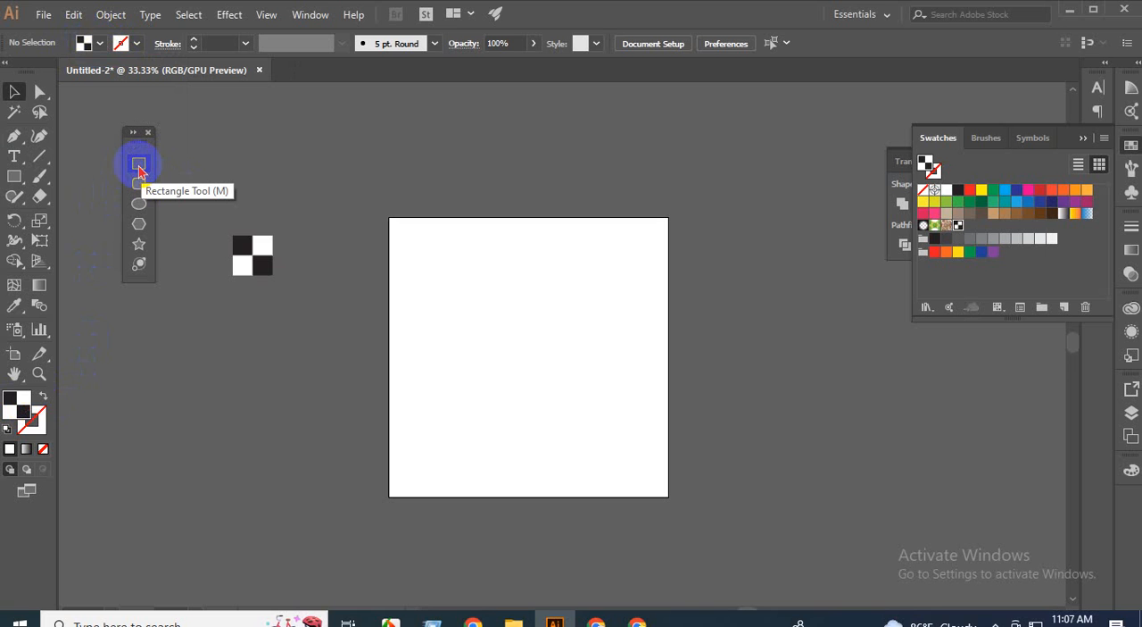
Draw a 1000 by 1000 px rectangle with the checkerboard pattern fill, starting above the artboard in line with its left edge.
left_click(139, 166)
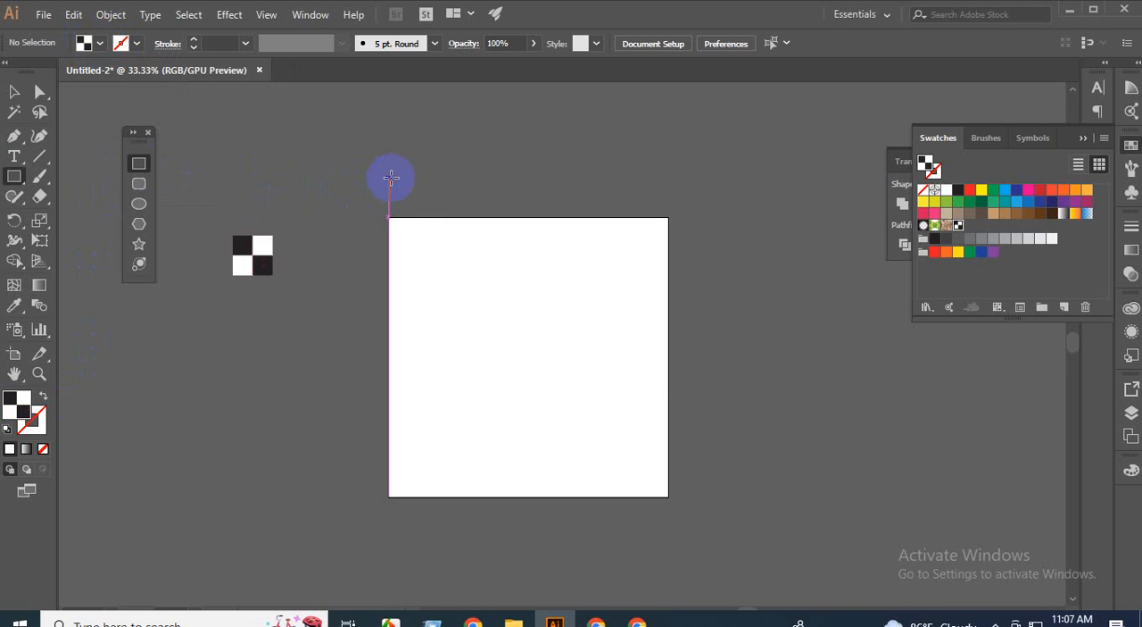
left_click(389, 177)
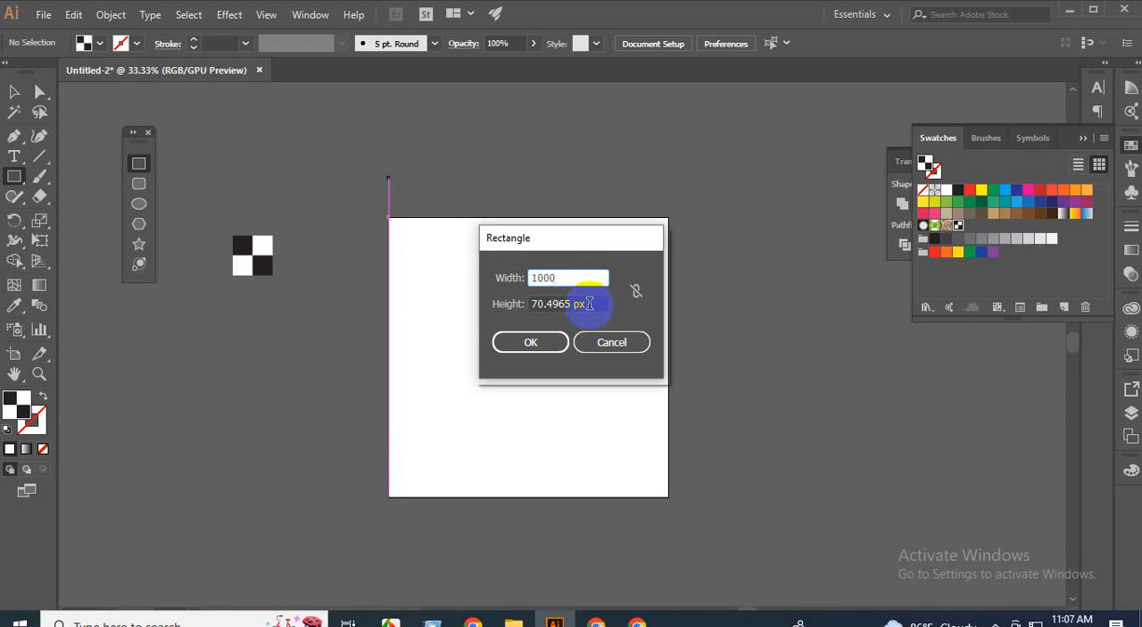
left_click(542, 303)
type("1")
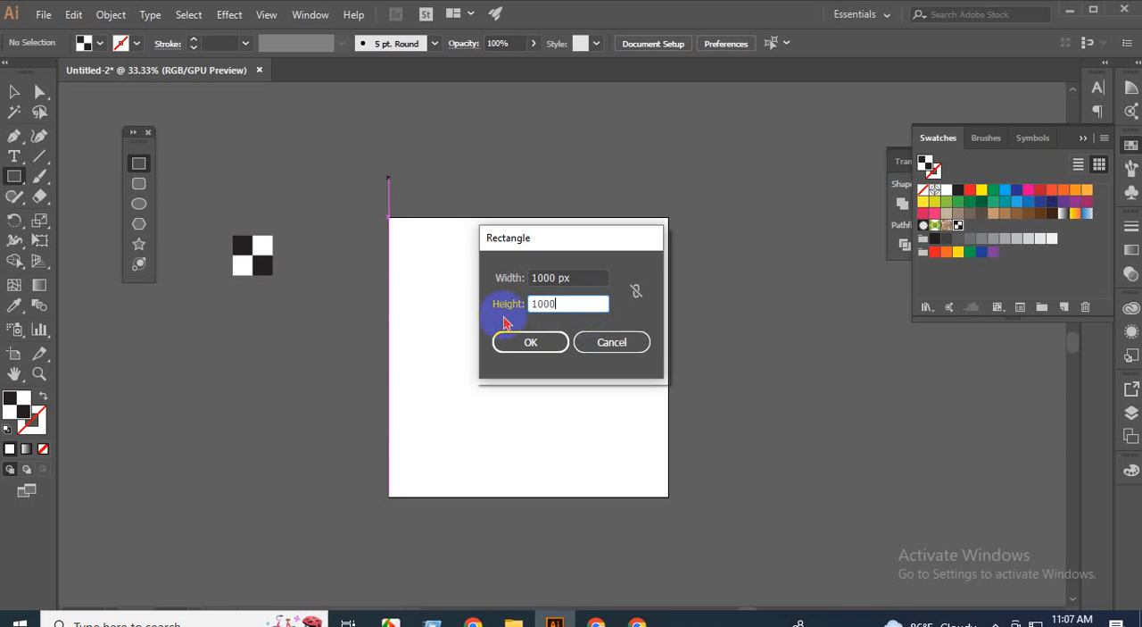
type("000")
key("Return")
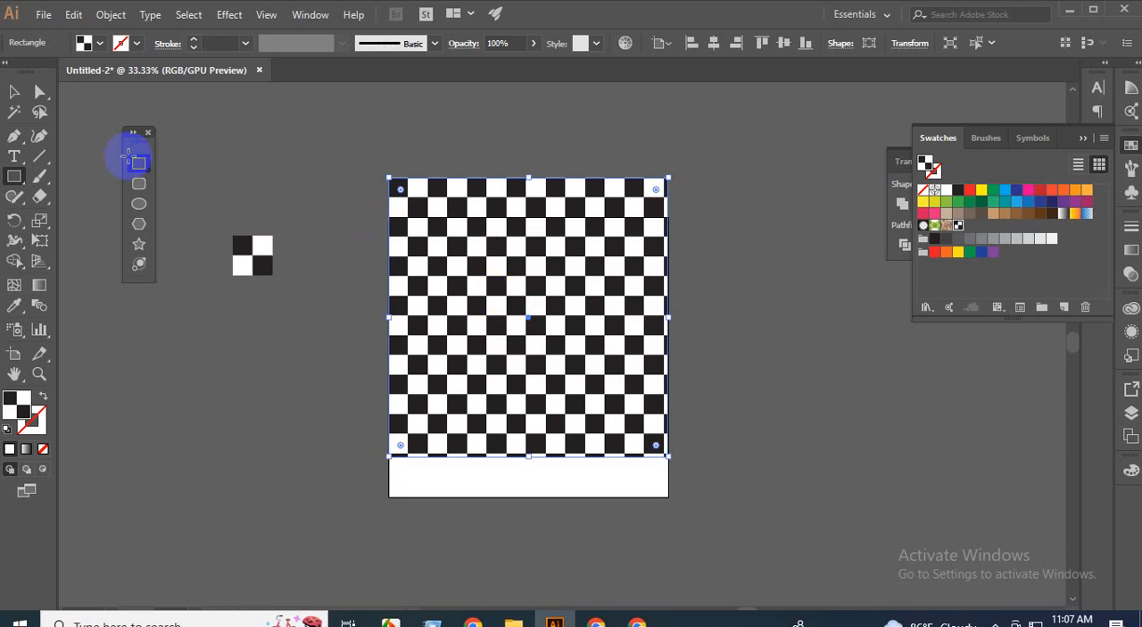
left_click(13, 91)
left_click(332, 170)
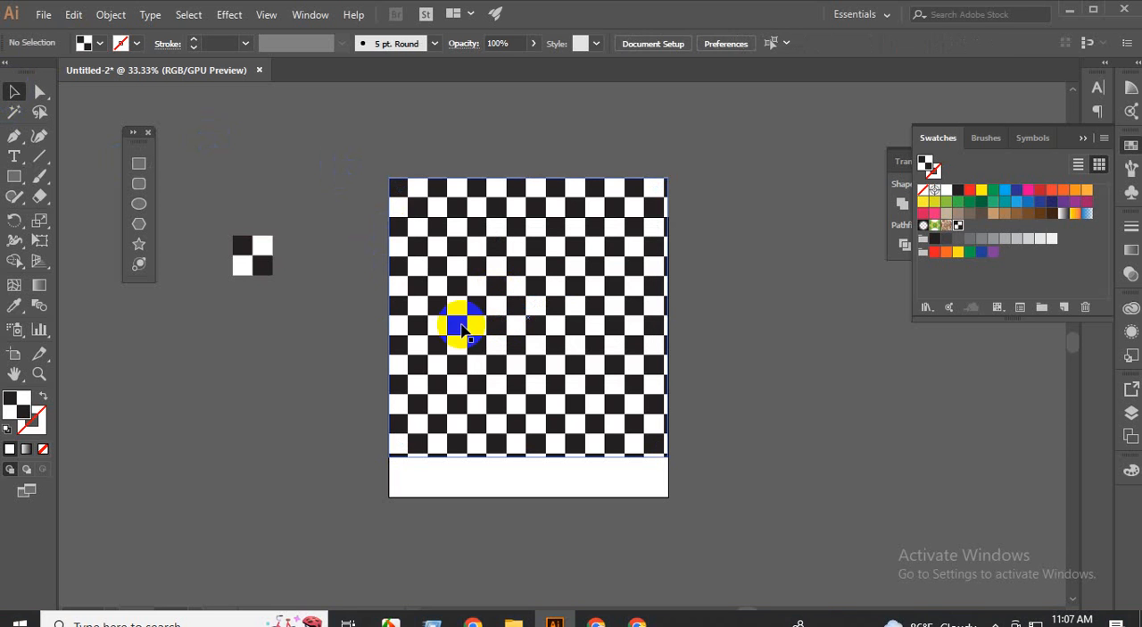
Align the patterned rectangle vertically to the centre of the artboard.
left_click(523, 332)
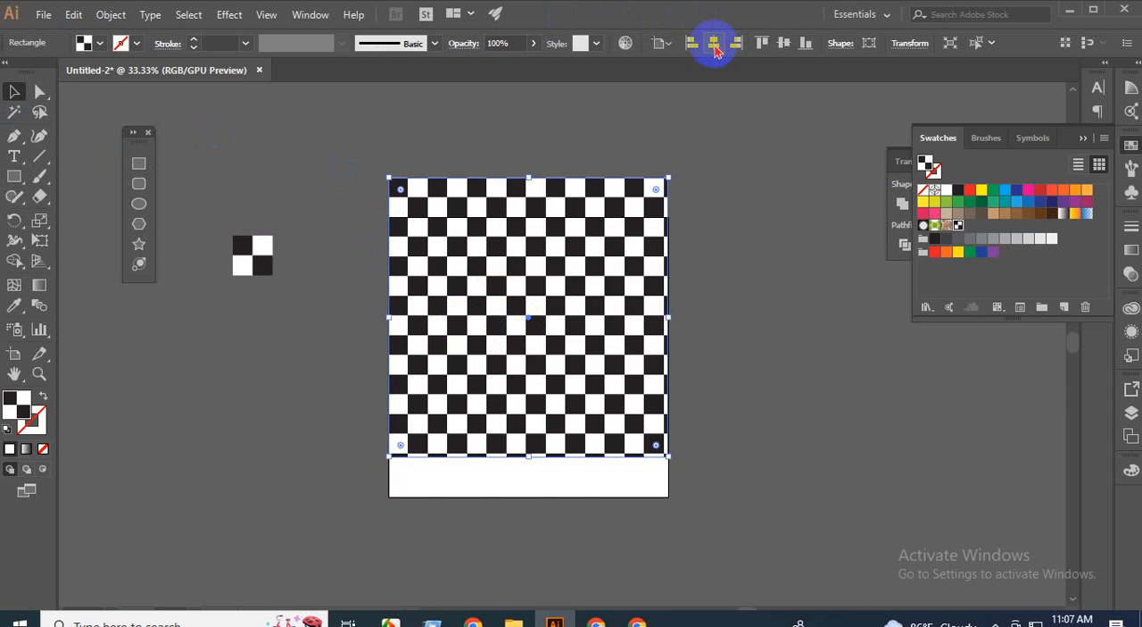
left_click(785, 45)
left_click(752, 192)
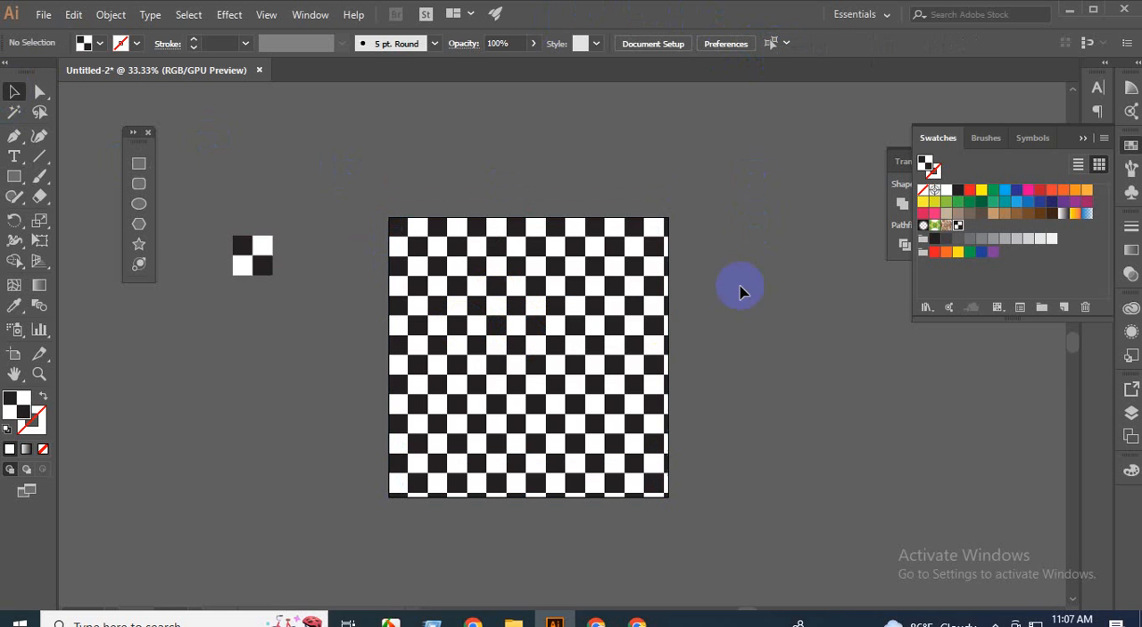
Inspect the checkerboard pattern up close and delete the patterned rectangle from the artboard.
scroll(628, 385, "up", 1)
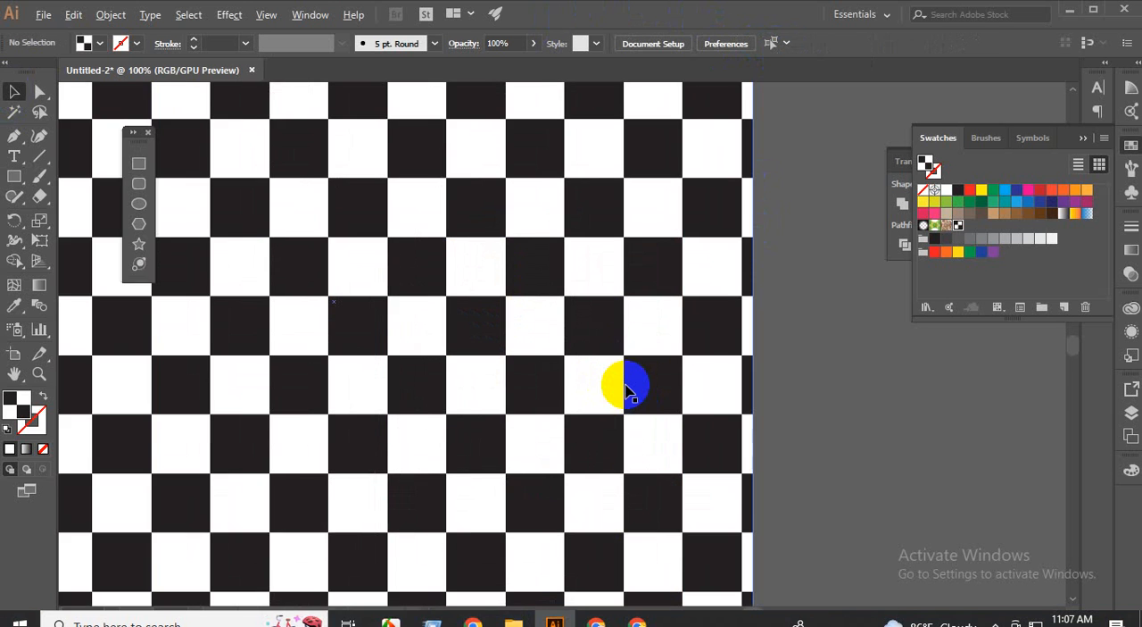
scroll(628, 390, "down", 2)
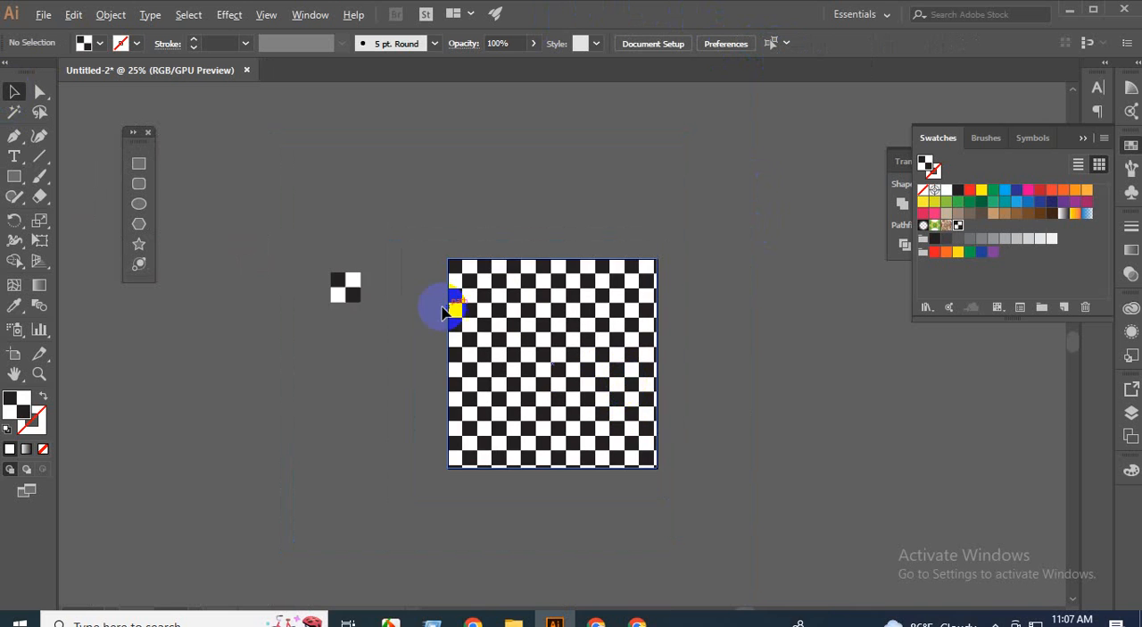
scroll(448, 304, "up", 3)
scroll(447, 303, "down", 2)
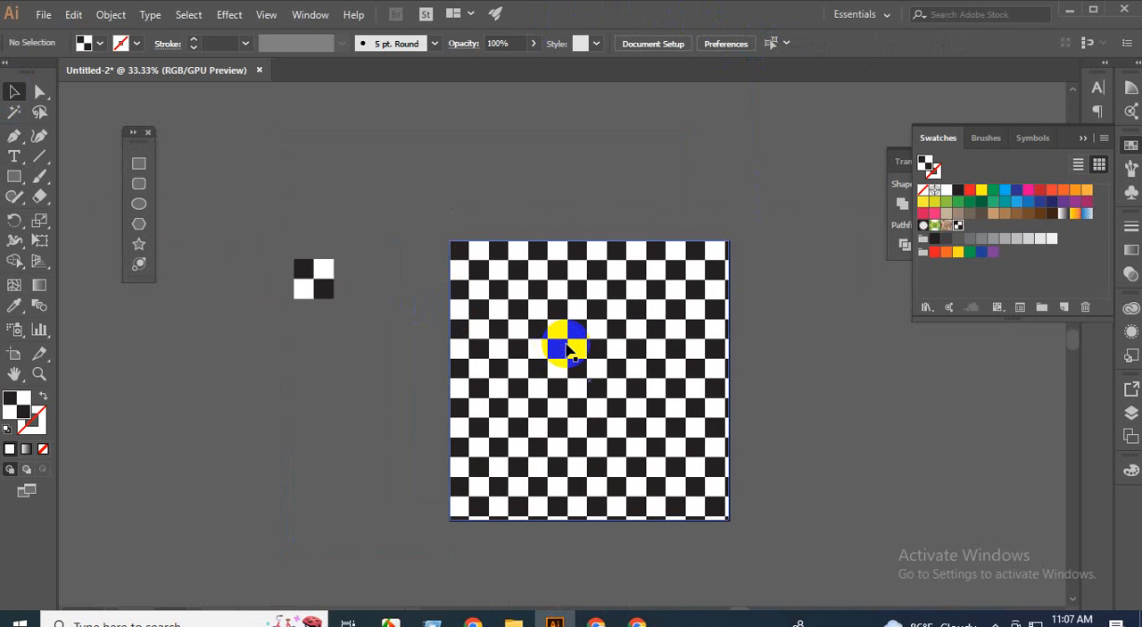
left_click(567, 351)
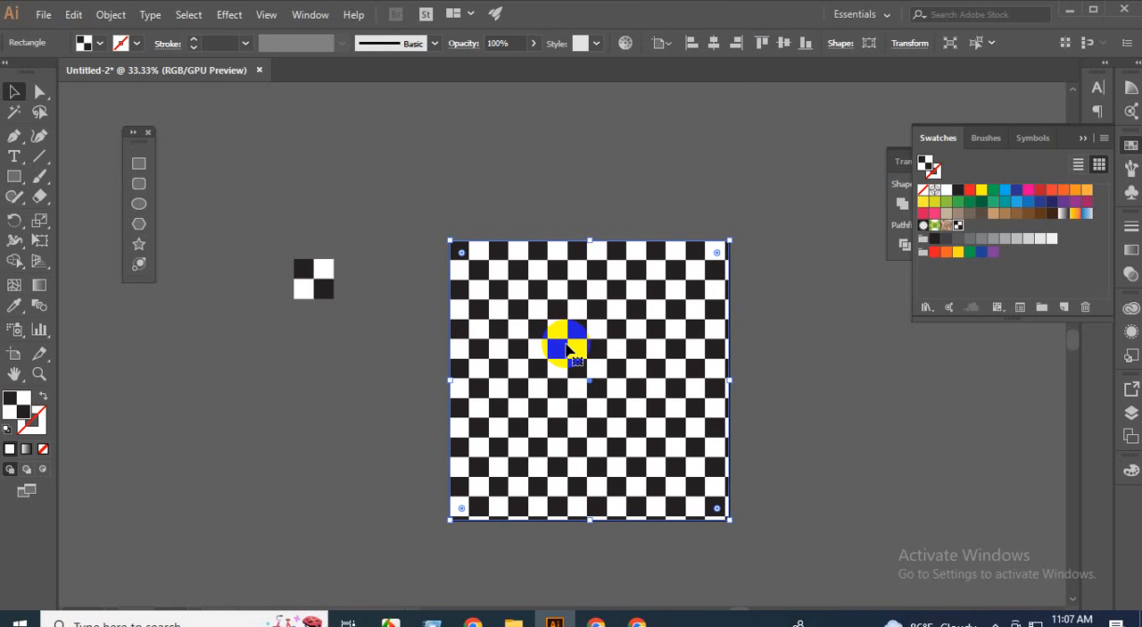
key("Delete")
Delete all four squares of the original two-by-two block beside the artboard.
left_click(327, 291)
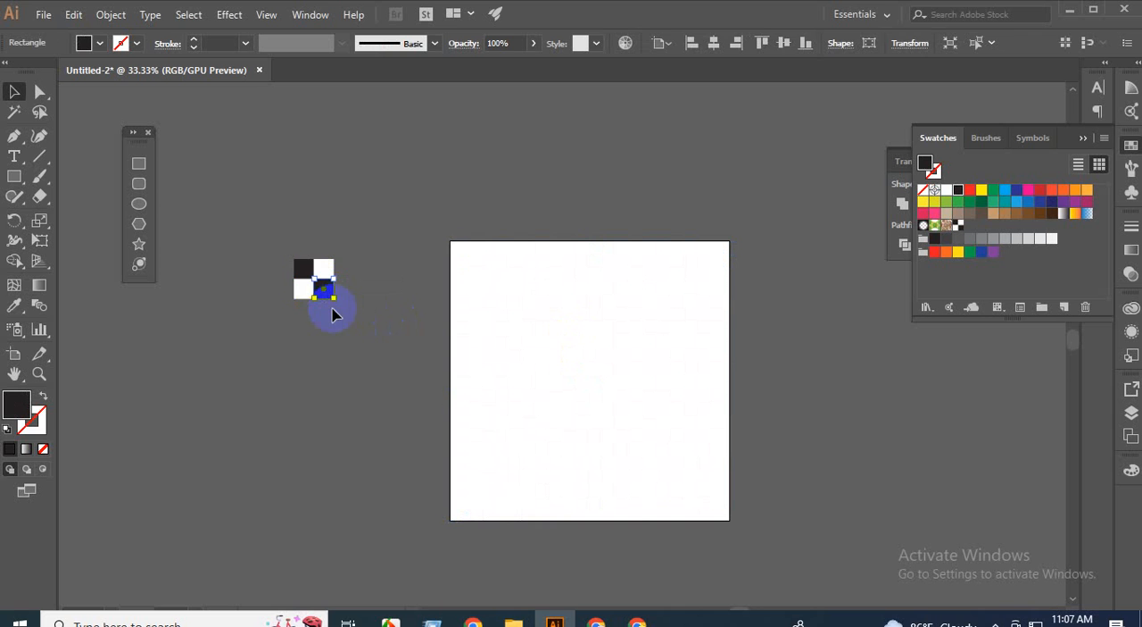
left_click(332, 314)
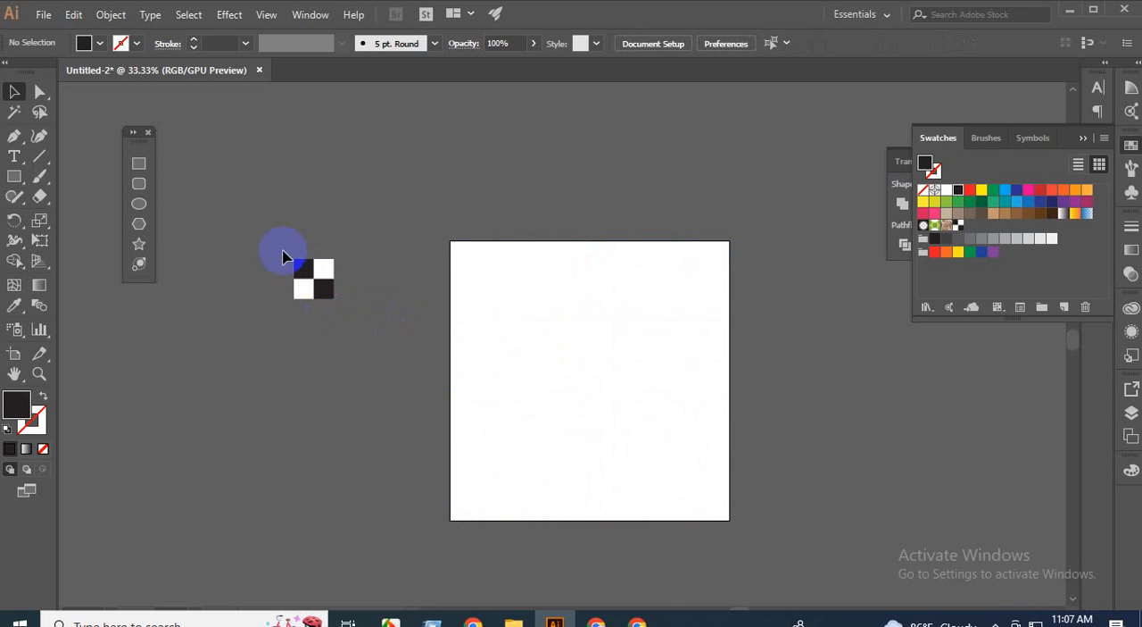
left_click_drag(285, 256, 390, 338)
key("Delete")
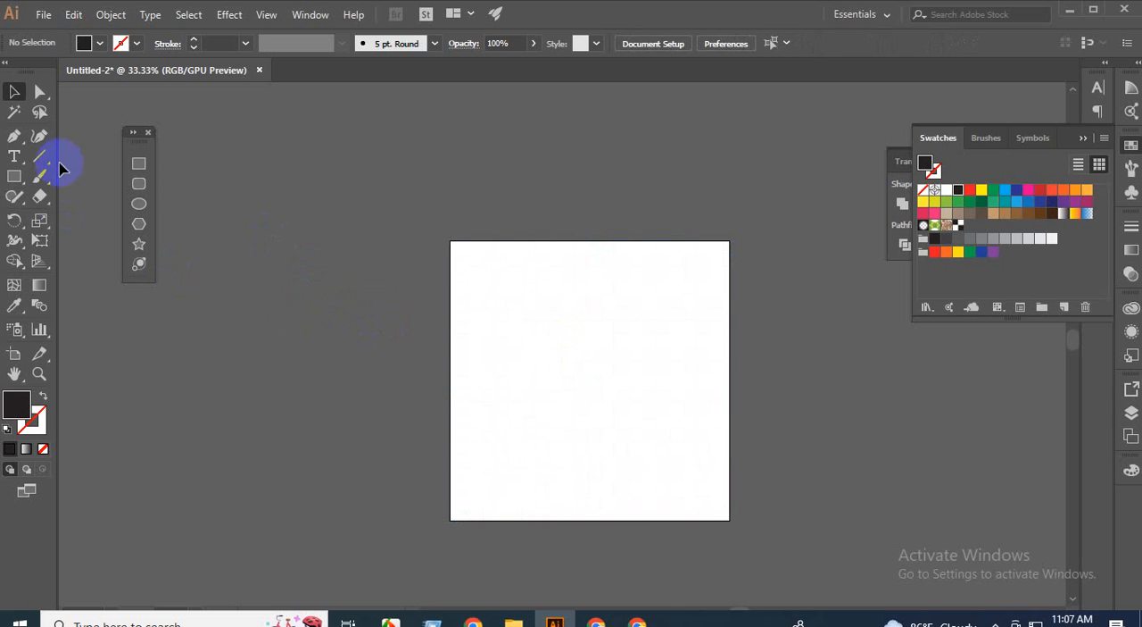
Try a 10 by 10 px black square on the empty canvas left of the artboard and delete it.
left_click(138, 164)
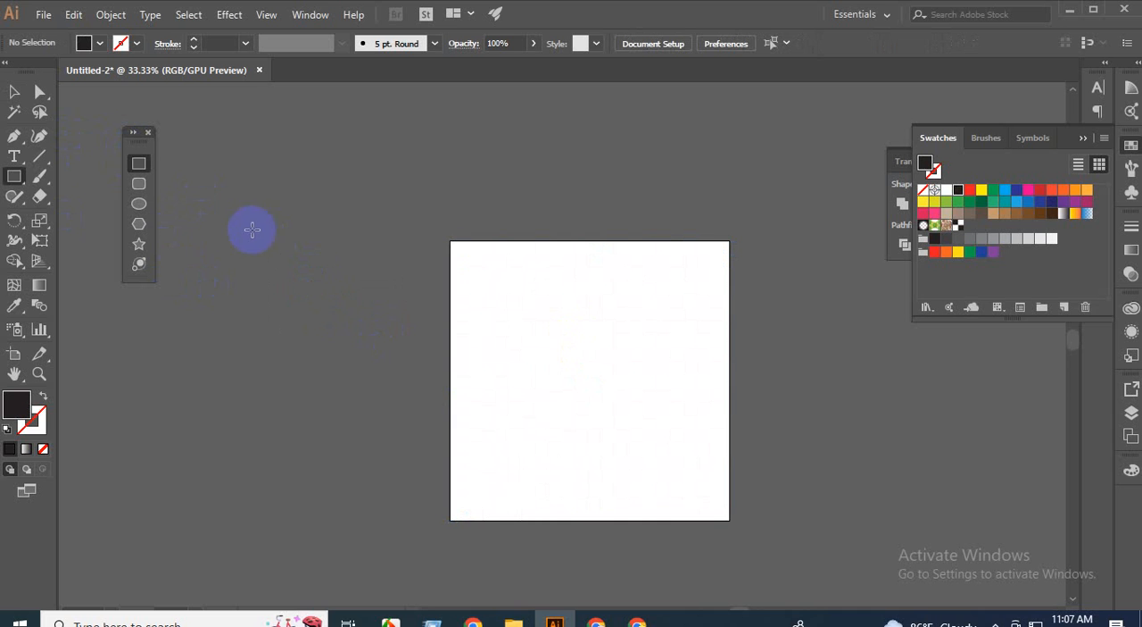
left_click(253, 229)
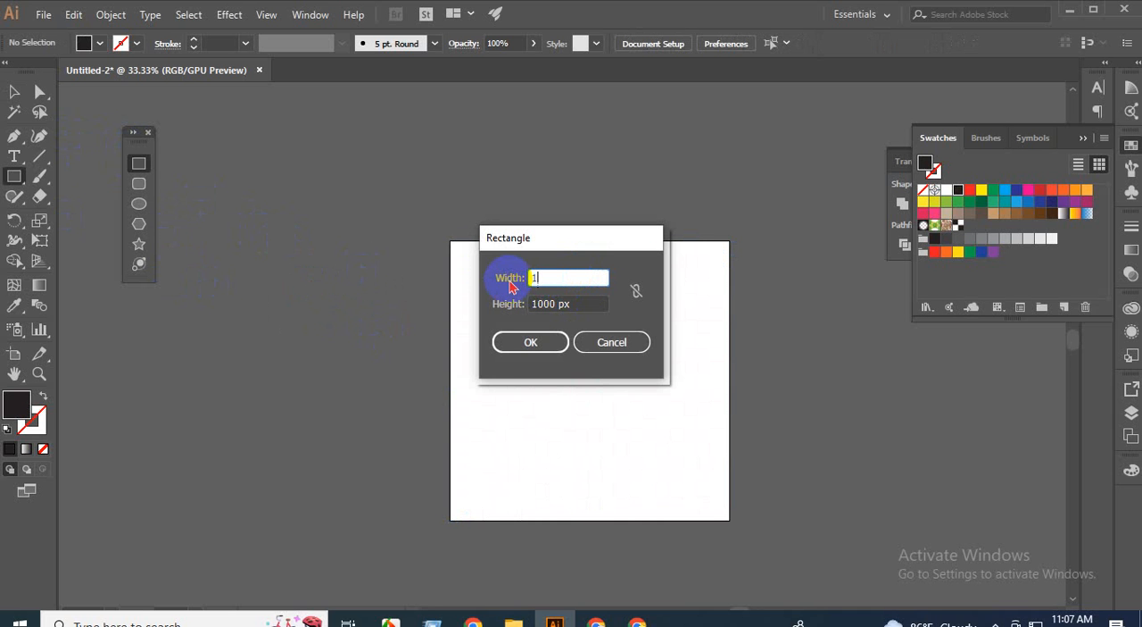
type("10")
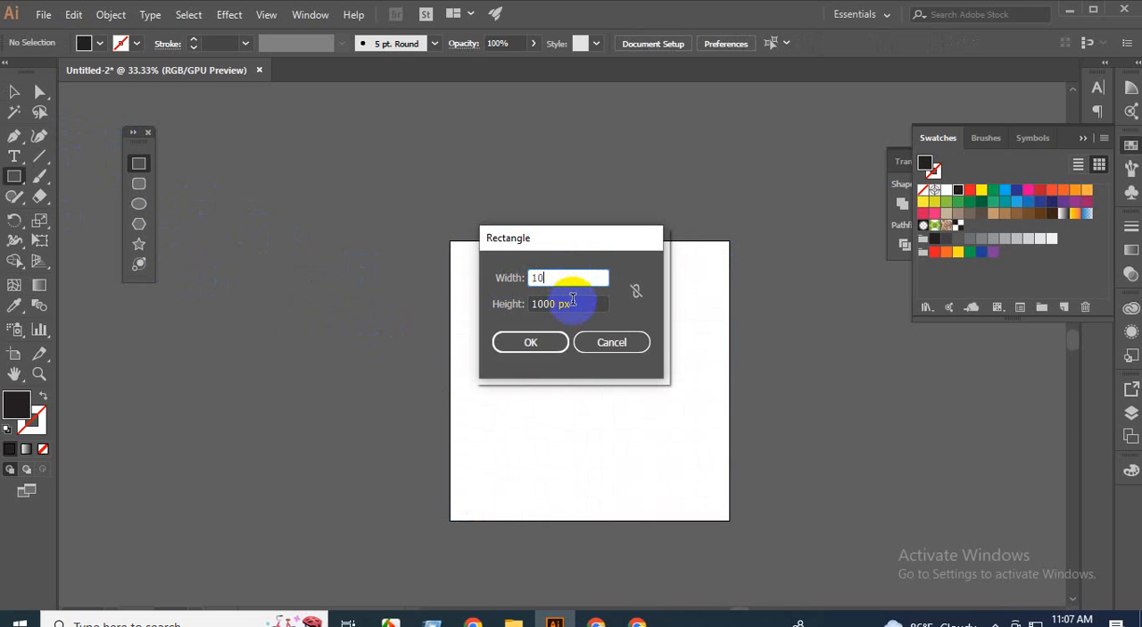
left_click(504, 306)
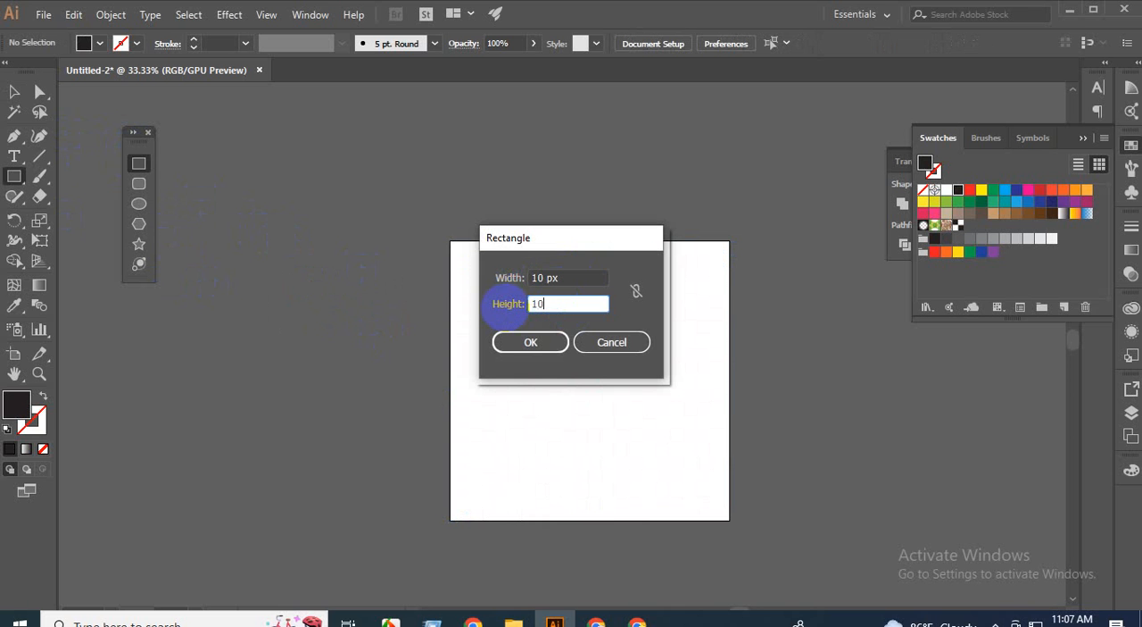
key("Return")
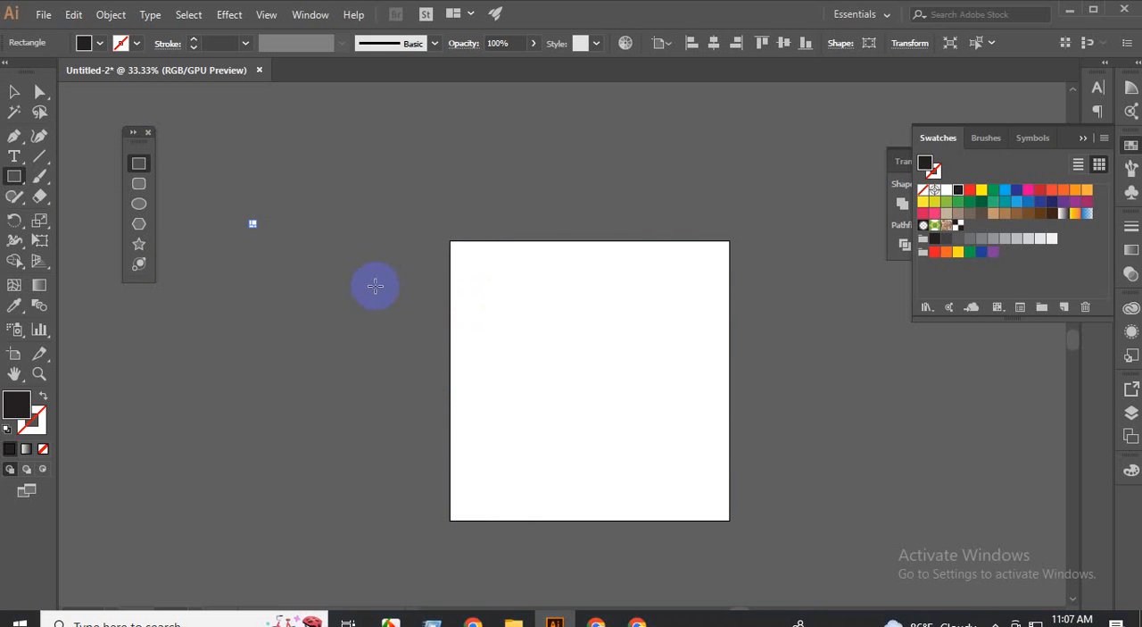
scroll(250, 226, "up", 7)
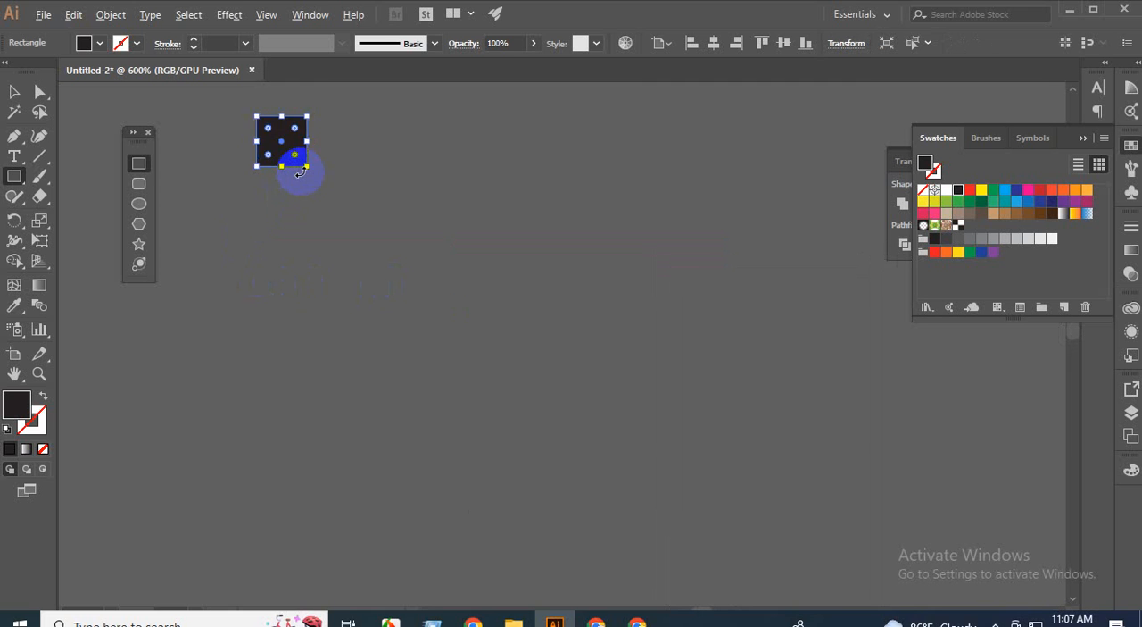
left_click(14, 91)
scroll(224, 262, "down", 2)
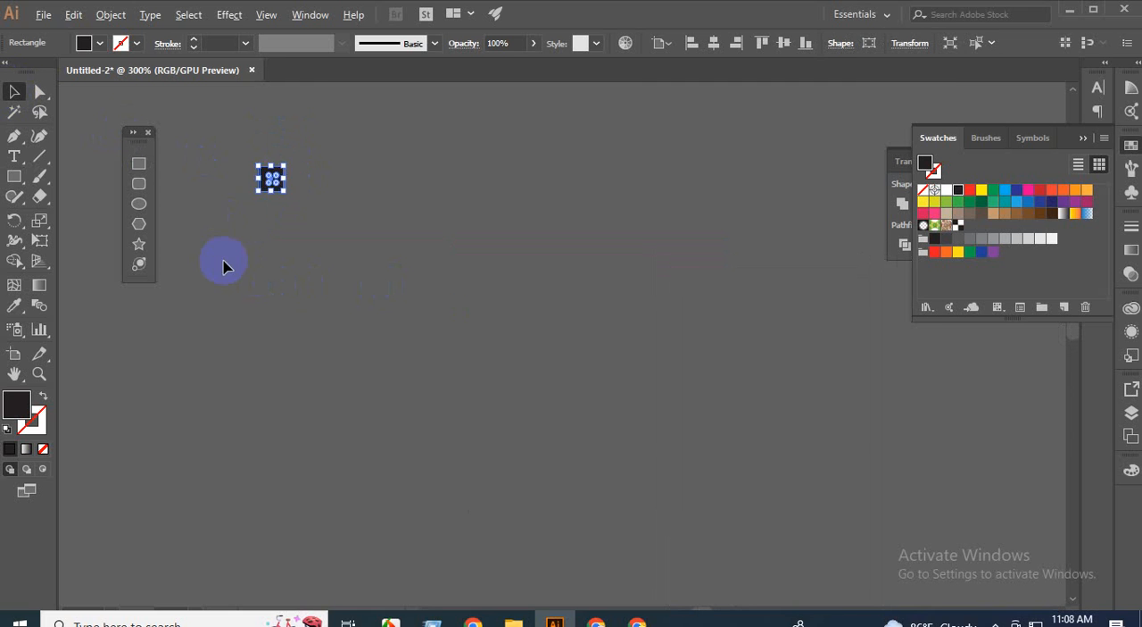
scroll(257, 209, "up", 4)
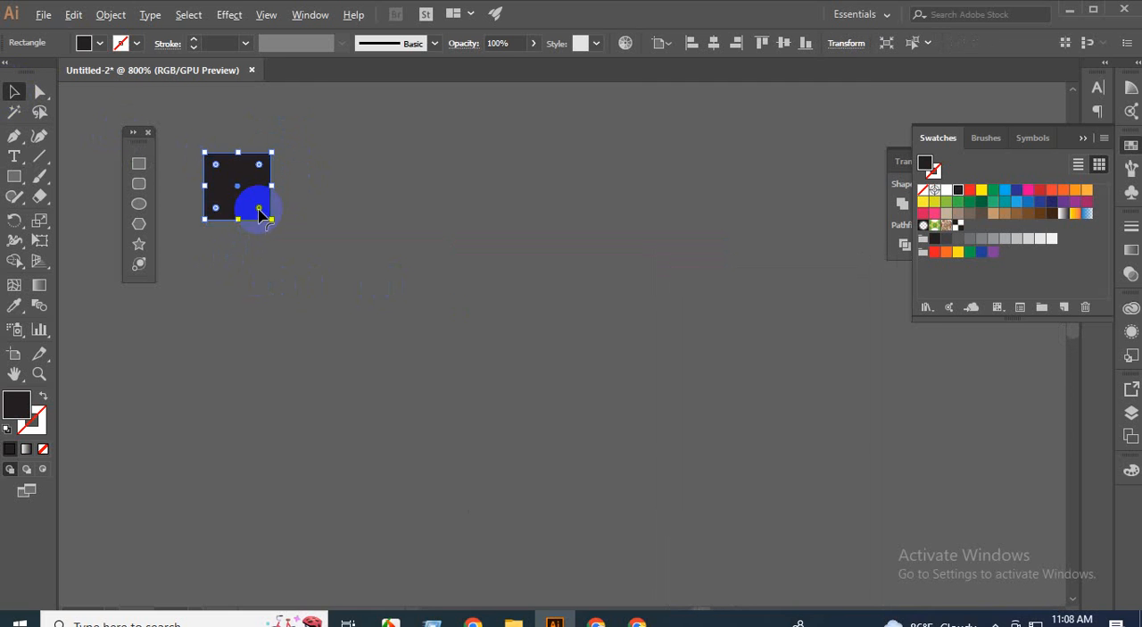
key("Delete")
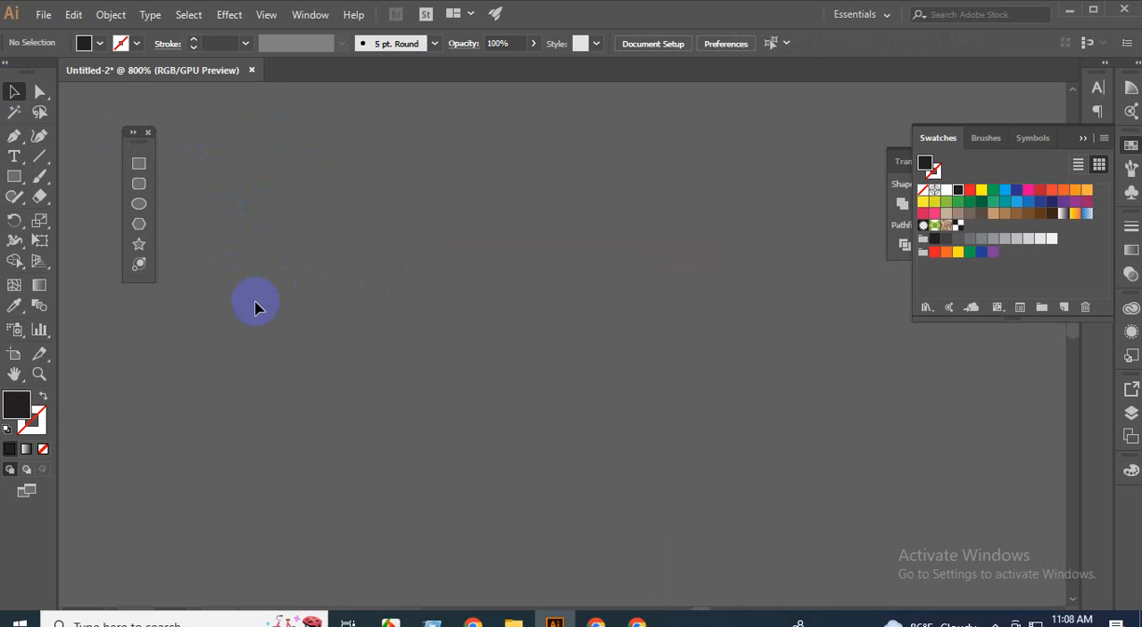
Create a 100 by 100 px black square on the empty canvas beside the artboard.
scroll(254, 307, "down", 5)
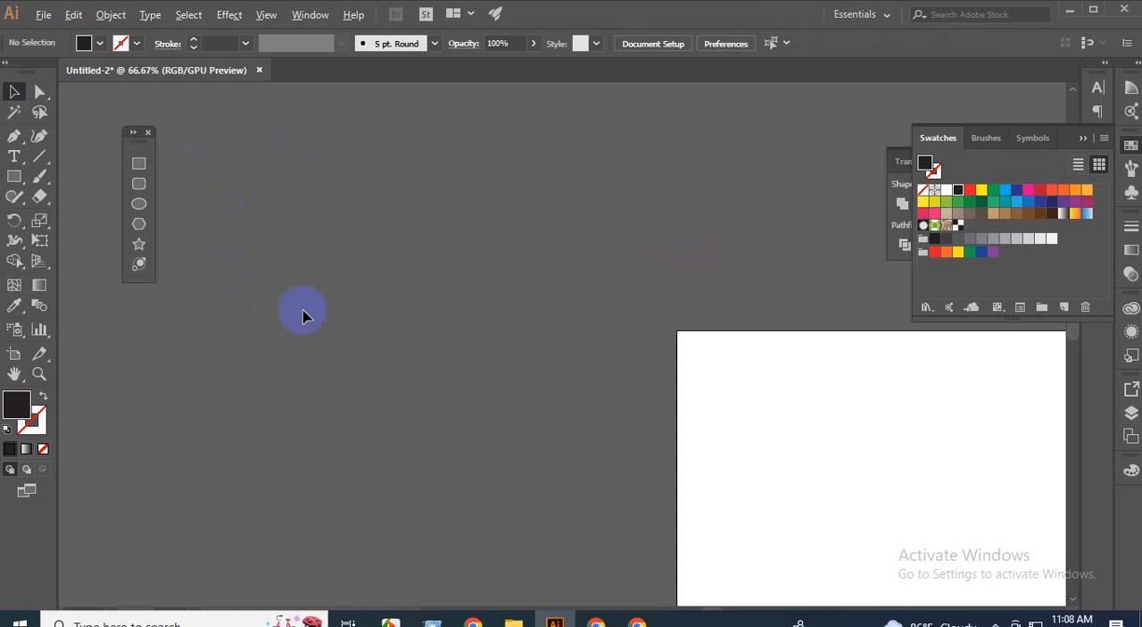
left_click(139, 165)
left_click(284, 264)
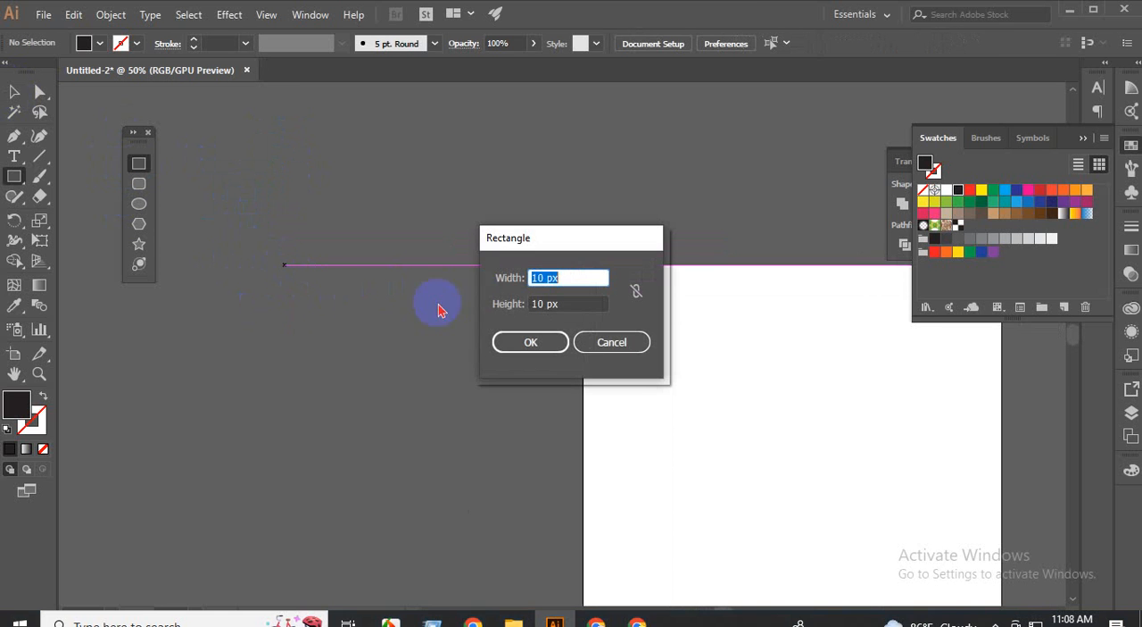
left_click(546, 278)
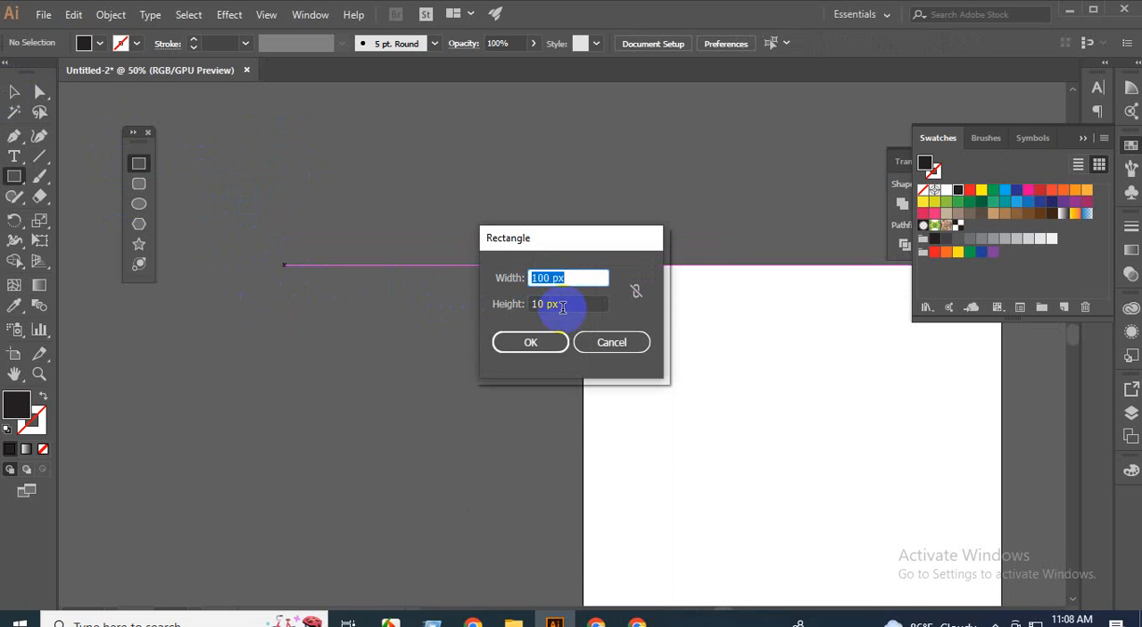
left_click(542, 303)
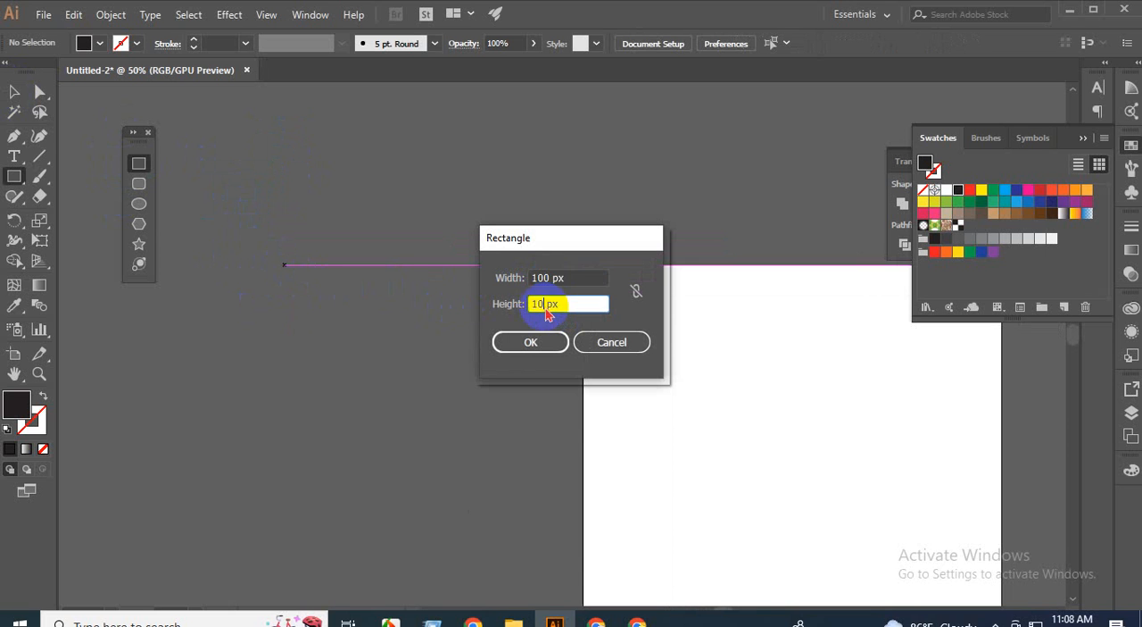
left_click(549, 355)
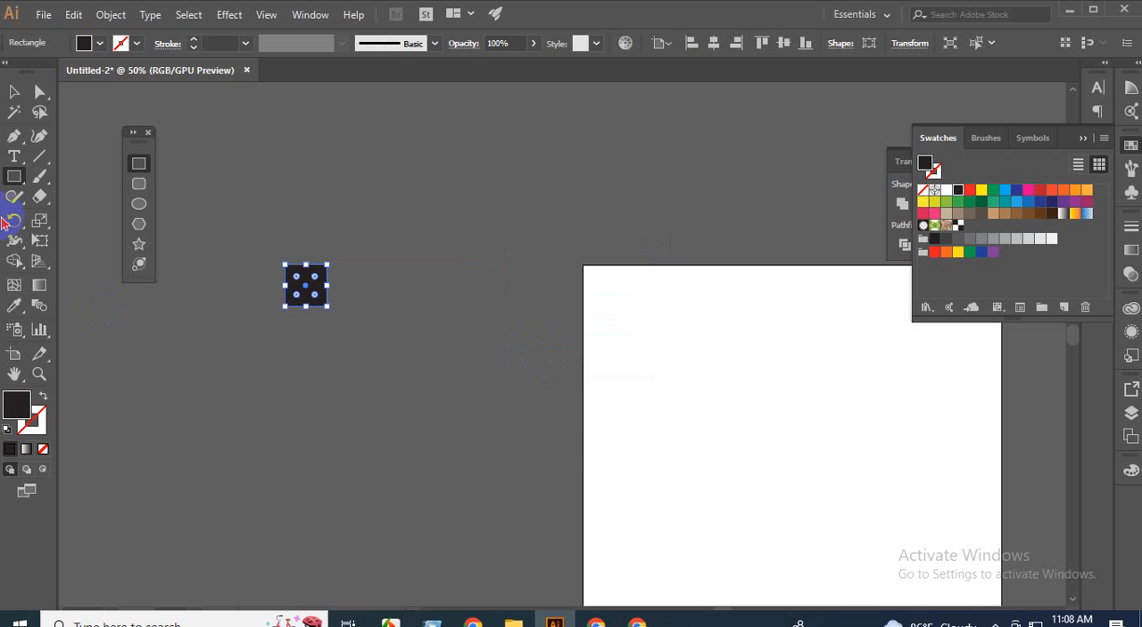
left_click(14, 91)
left_click(266, 421)
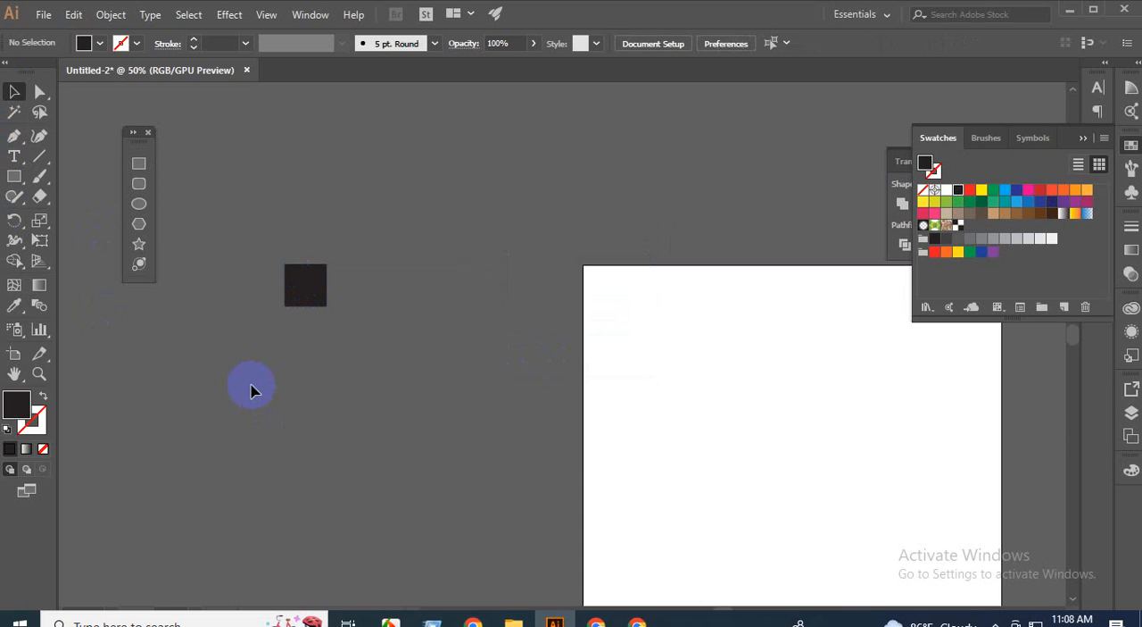
Duplicate the black square sideways and copy the pair directly below to form a gapless two-by-two block.
scroll(295, 344, "up", 3)
left_click_drag(324, 212, 446, 232)
left_click_drag(247, 131, 523, 231)
left_click_drag(472, 204, 464, 321)
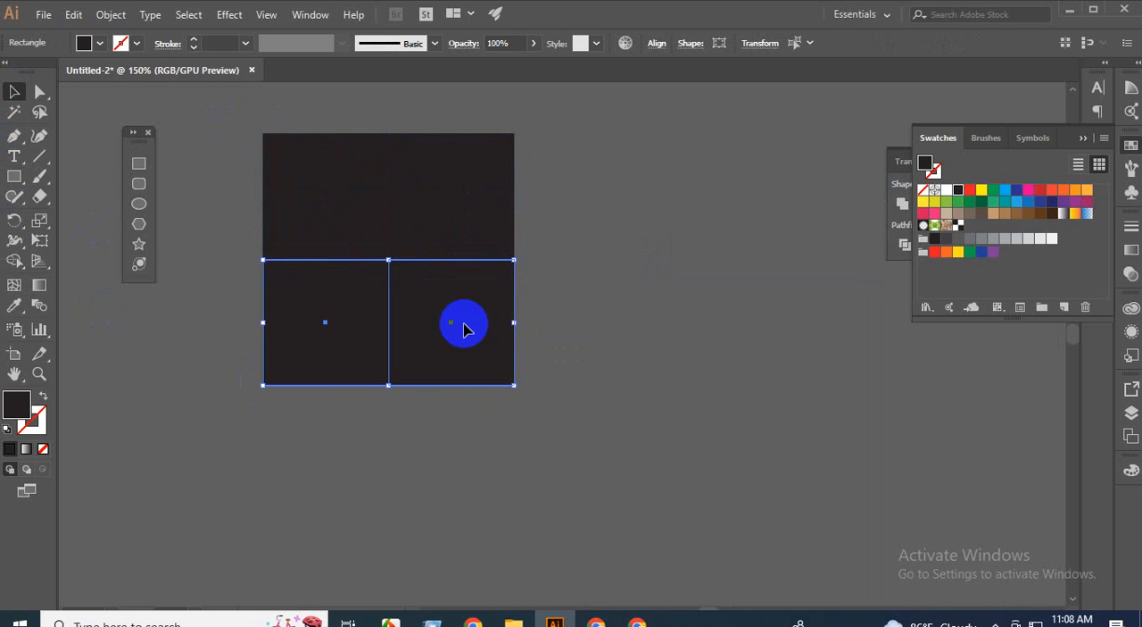
key("ctrl+shift+a")
left_click(500, 348)
Recolour the block's upper-right and lower-left squares white by sampling the artboard with the Eyedropper.
scroll(495, 344, "down", 2)
left_click(426, 267)
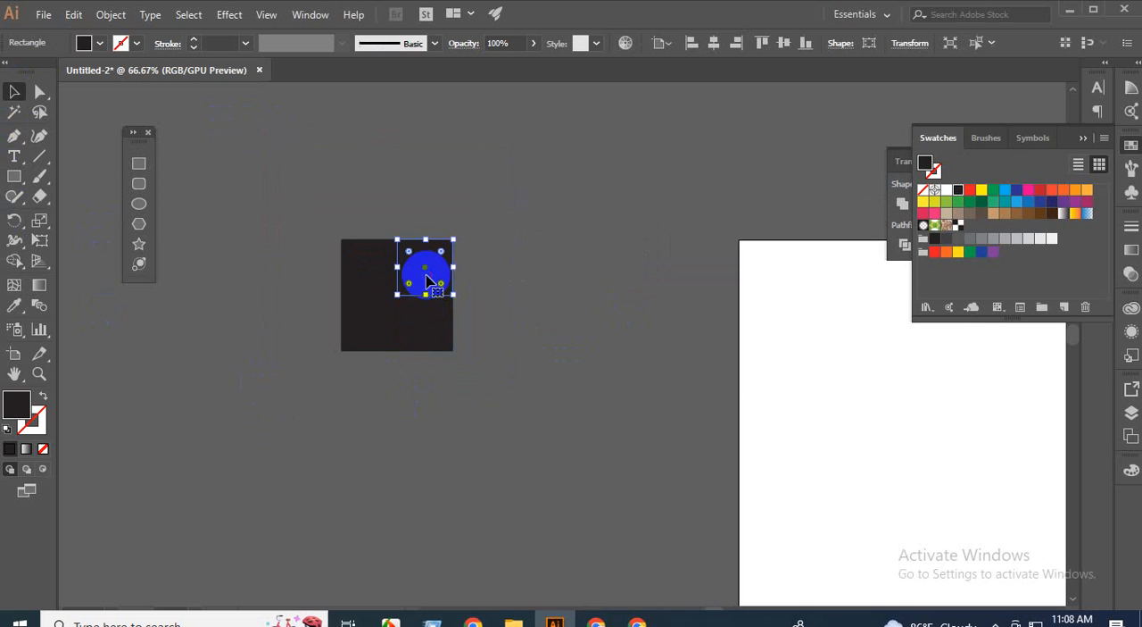
key("i")
left_click(819, 383)
left_click(13, 93)
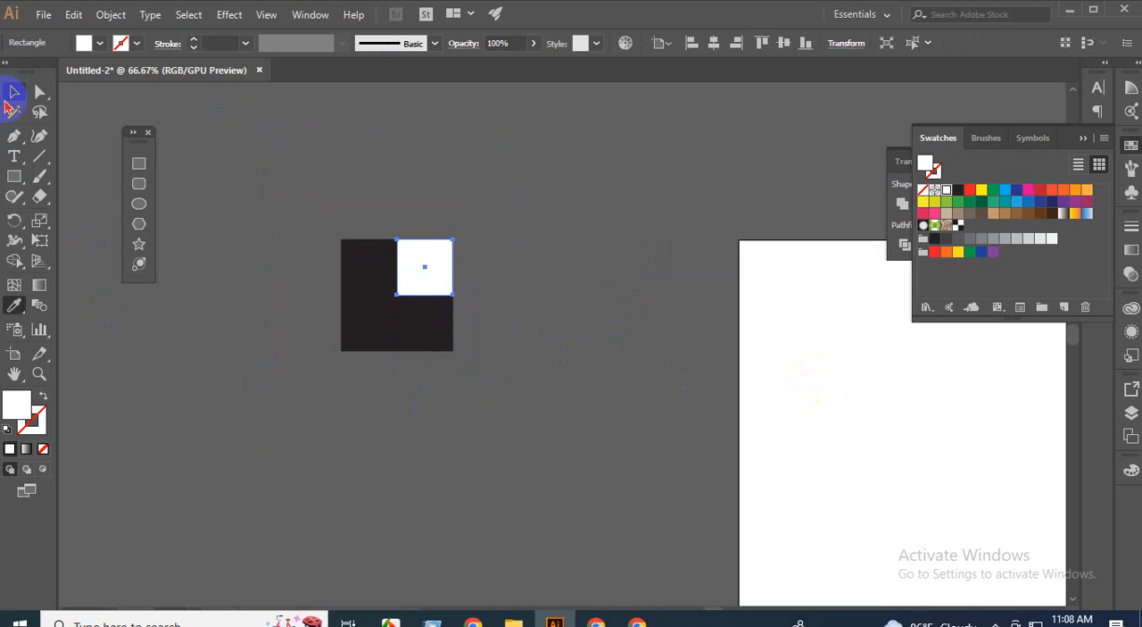
left_click(365, 334)
key("i")
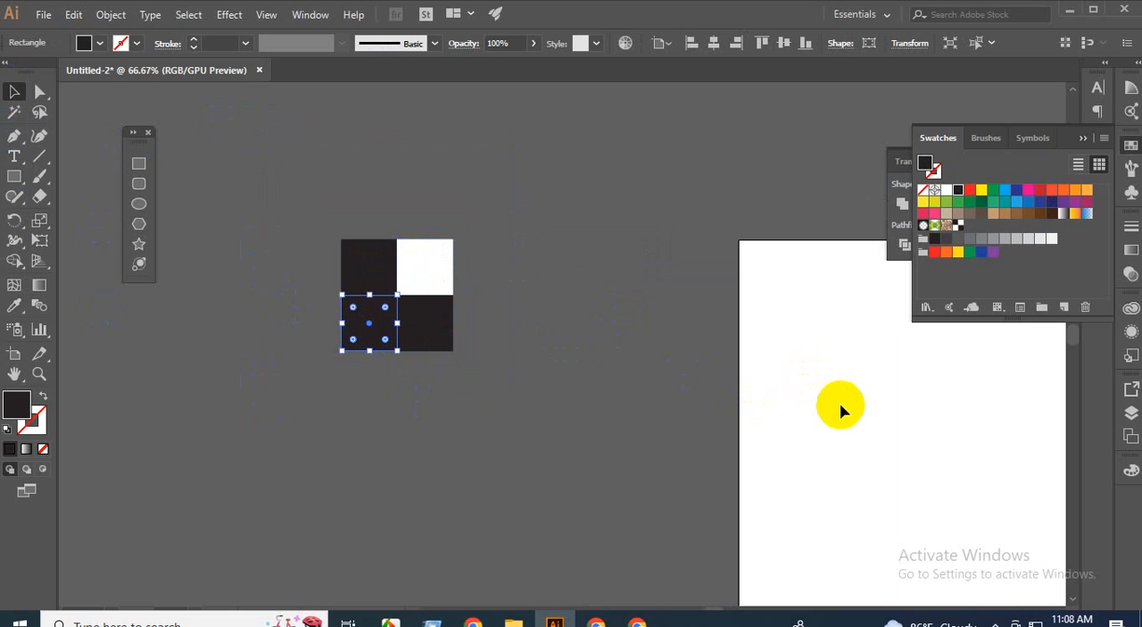
left_click(844, 388)
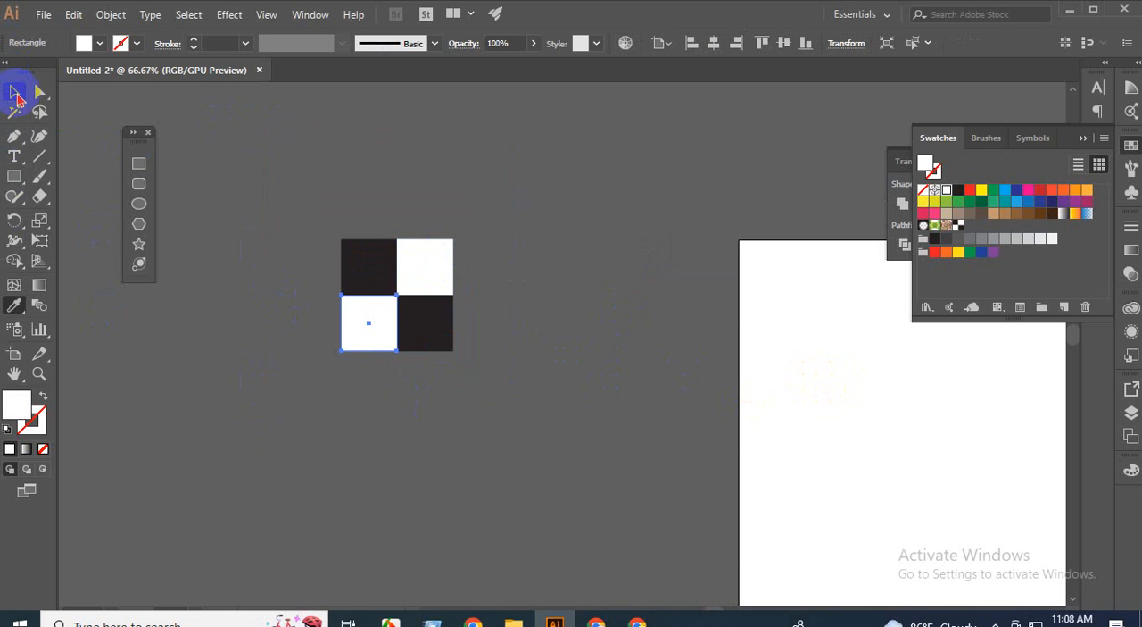
left_click(13, 92)
left_click(314, 429)
Save all four squares of the block as a new pattern swatch.
scroll(437, 375, "down", 1)
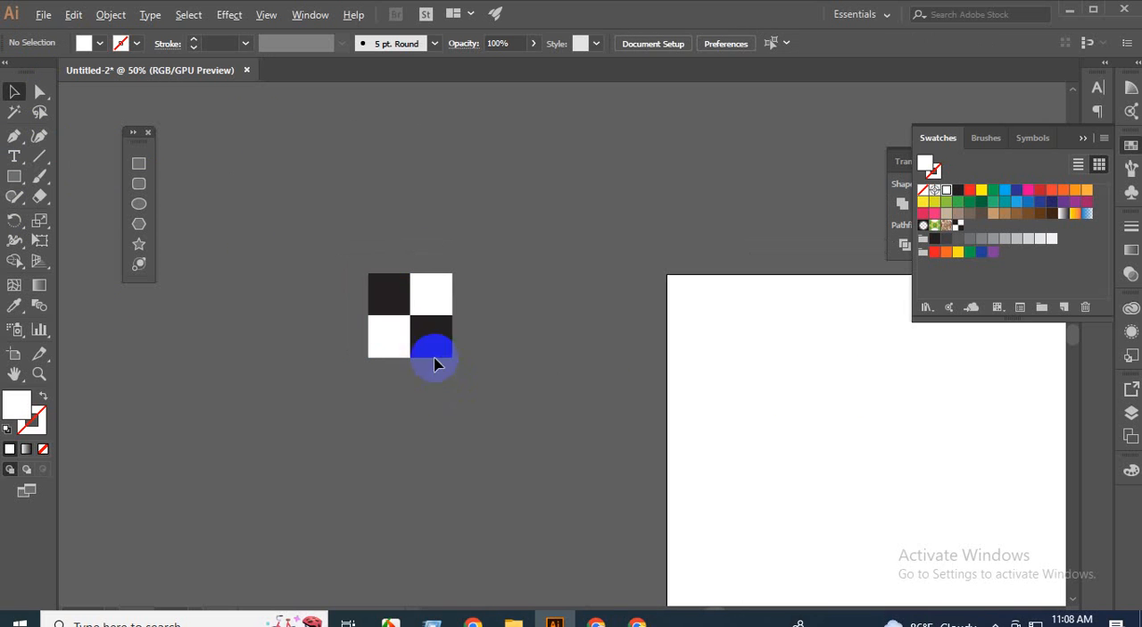
key("ctrl+a")
left_click_drag(457, 325, 979, 224)
left_click(578, 333)
Create a 1000 by 1000 px rectangle filled with the newly saved checkerboard pattern swatch.
scroll(446, 332, "down", 1)
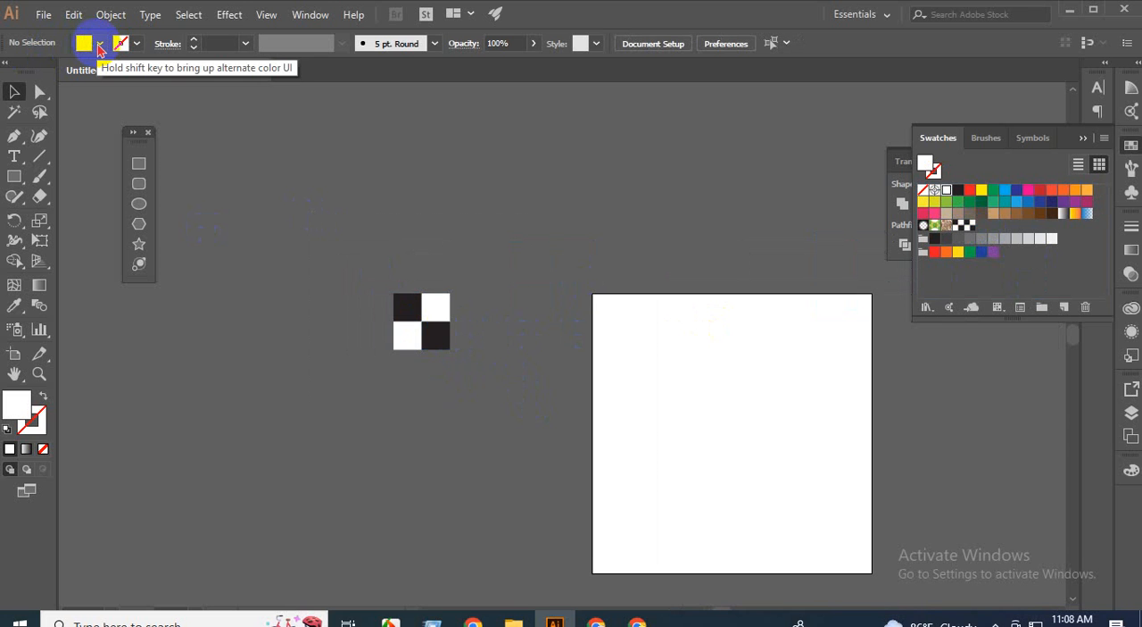
left_click(99, 45)
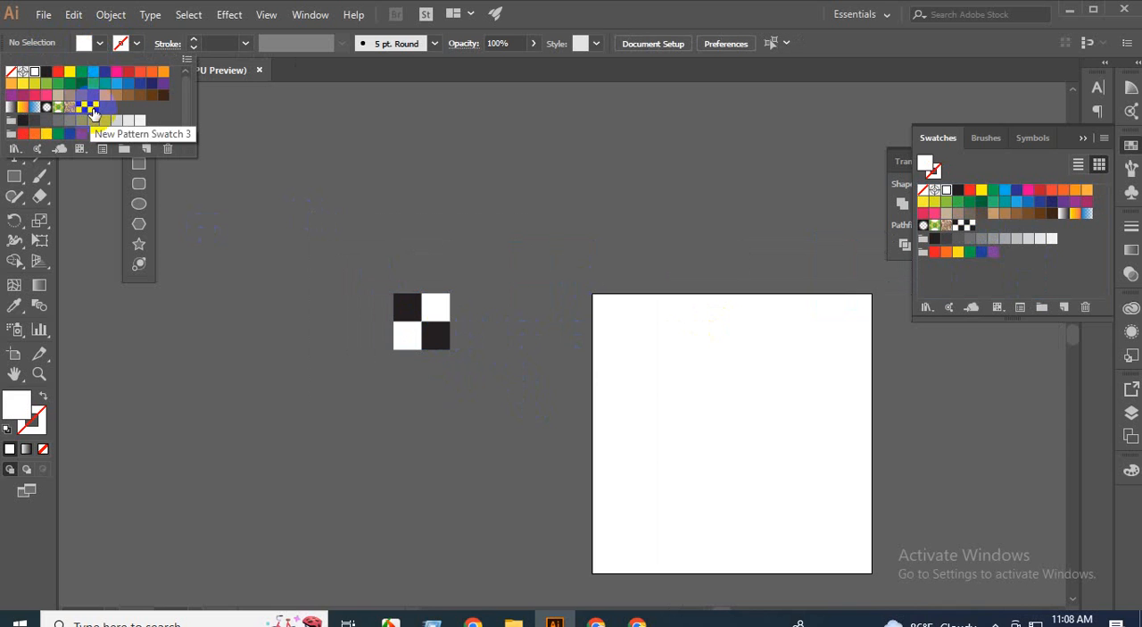
left_click(94, 112)
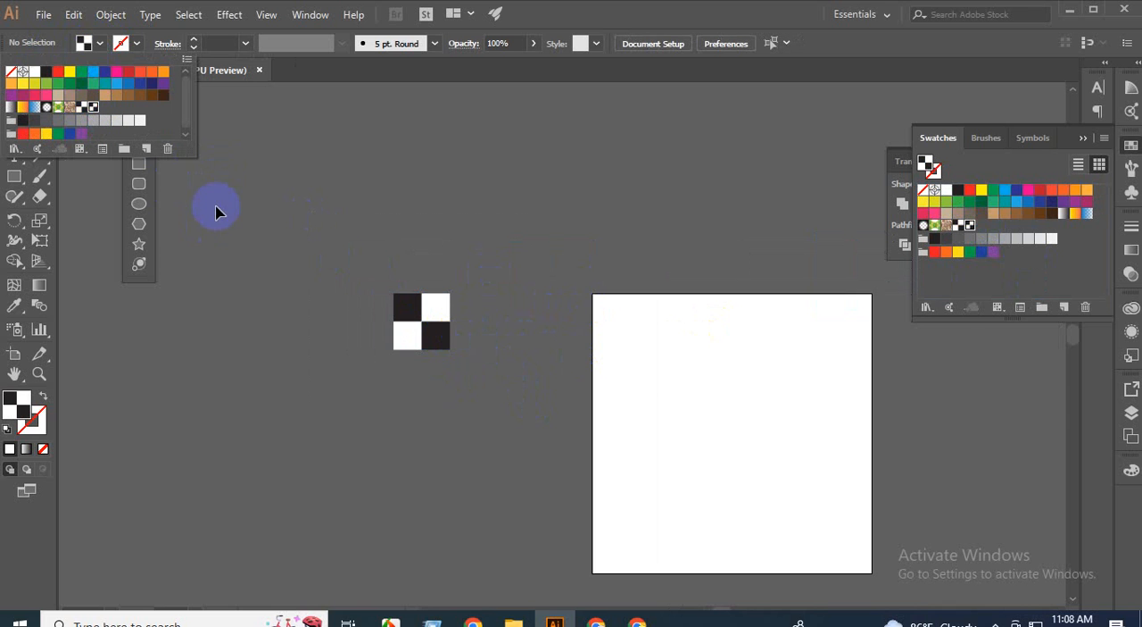
left_click(234, 217)
left_click(139, 163)
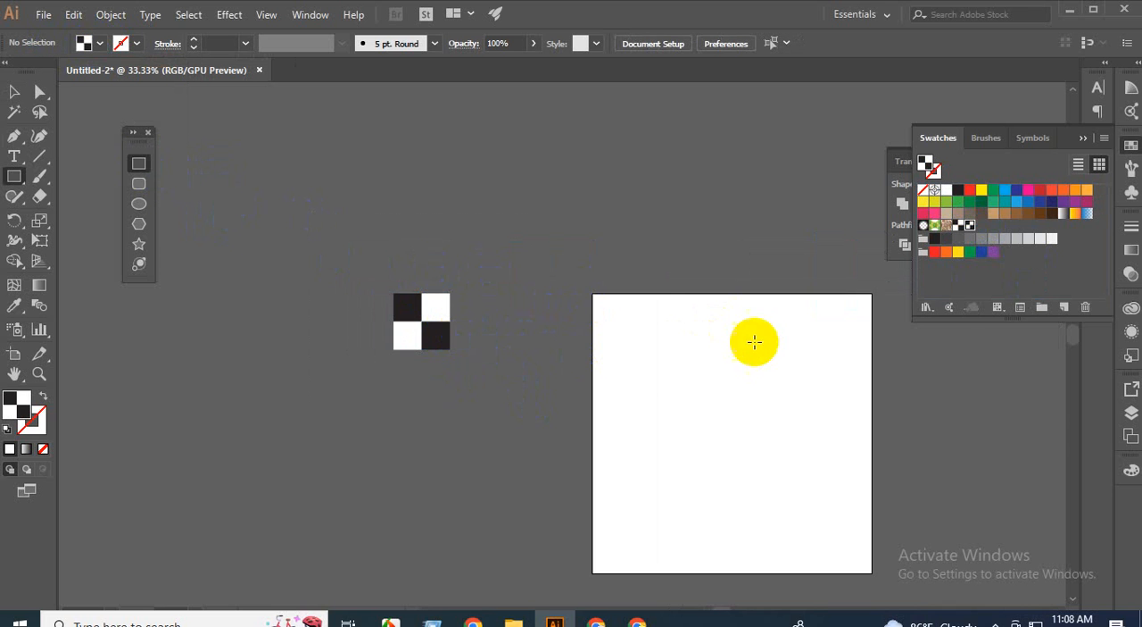
left_click(635, 215)
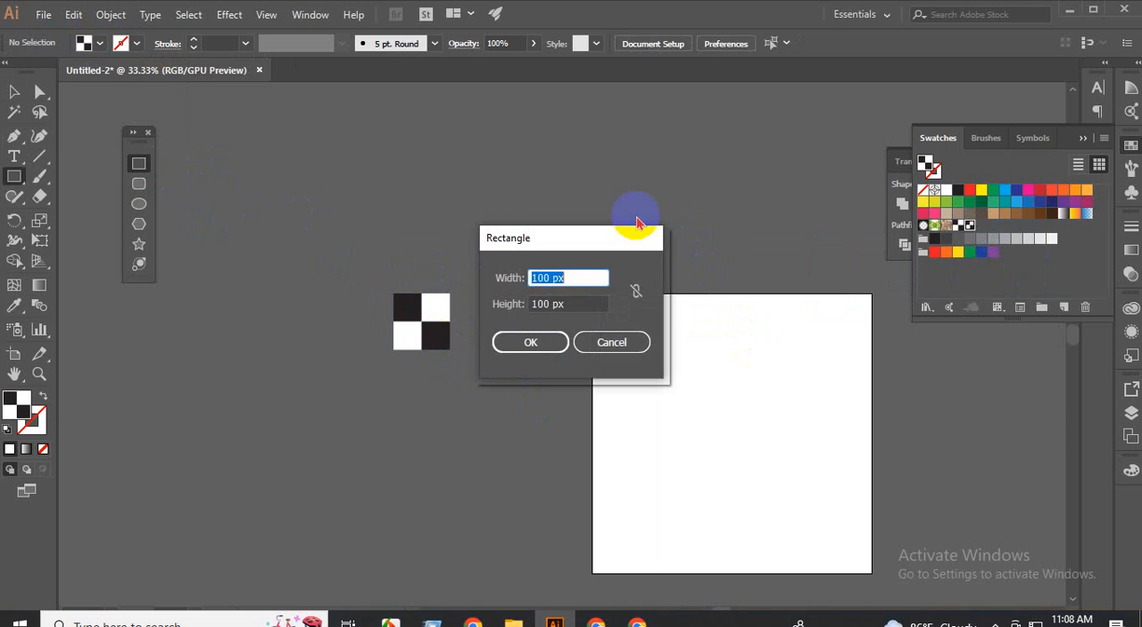
left_click(552, 277)
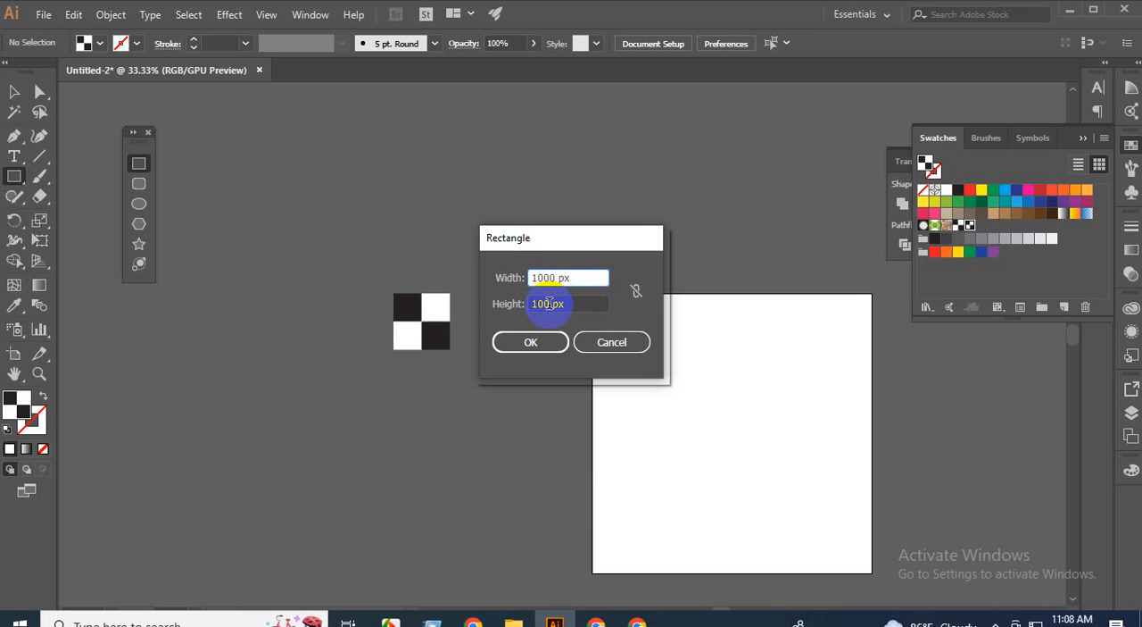
left_click(549, 303)
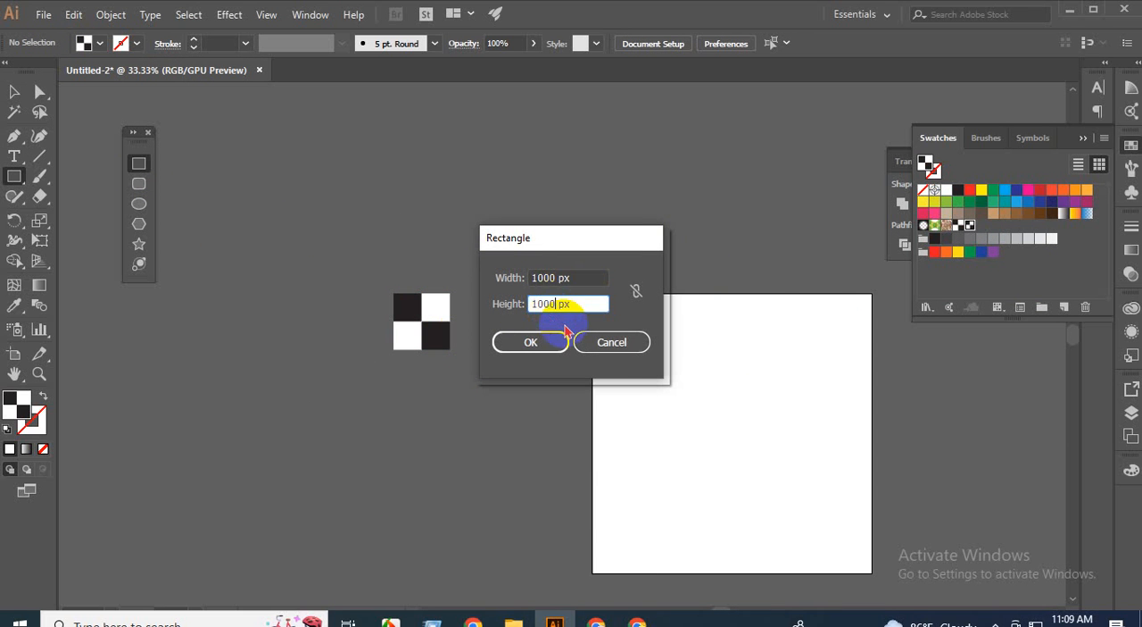
key("Return")
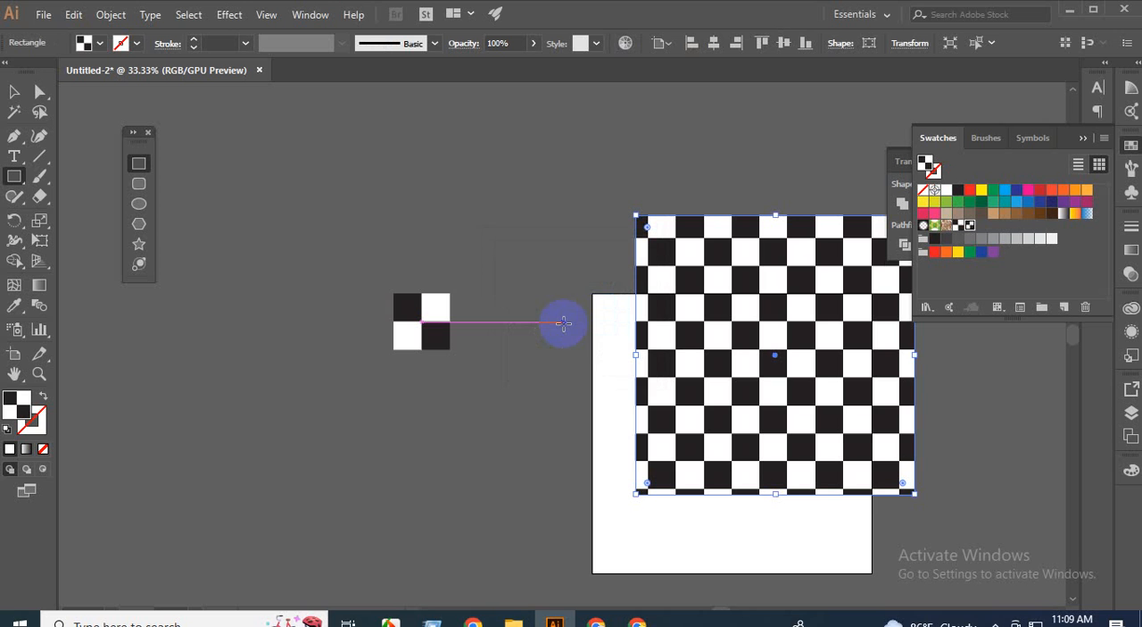
left_click(14, 91)
left_click(395, 471)
Move the patterned rectangle so that it exactly covers the artboard.
scroll(478, 484, "down", 2)
left_click_drag(587, 512, 559, 434)
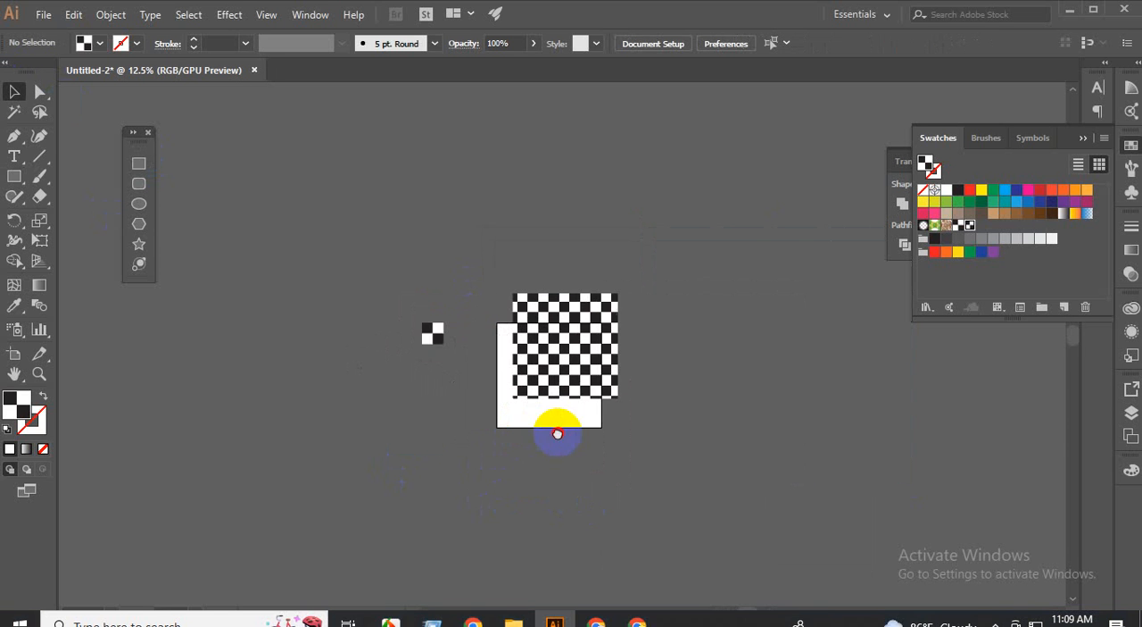
scroll(564, 380, "up", 2)
left_click_drag(564, 380, 532, 439)
left_click(335, 434)
Examine the checkerboard's squares and edges across the whole artboard, close up and from afar.
scroll(516, 373, "up", 3)
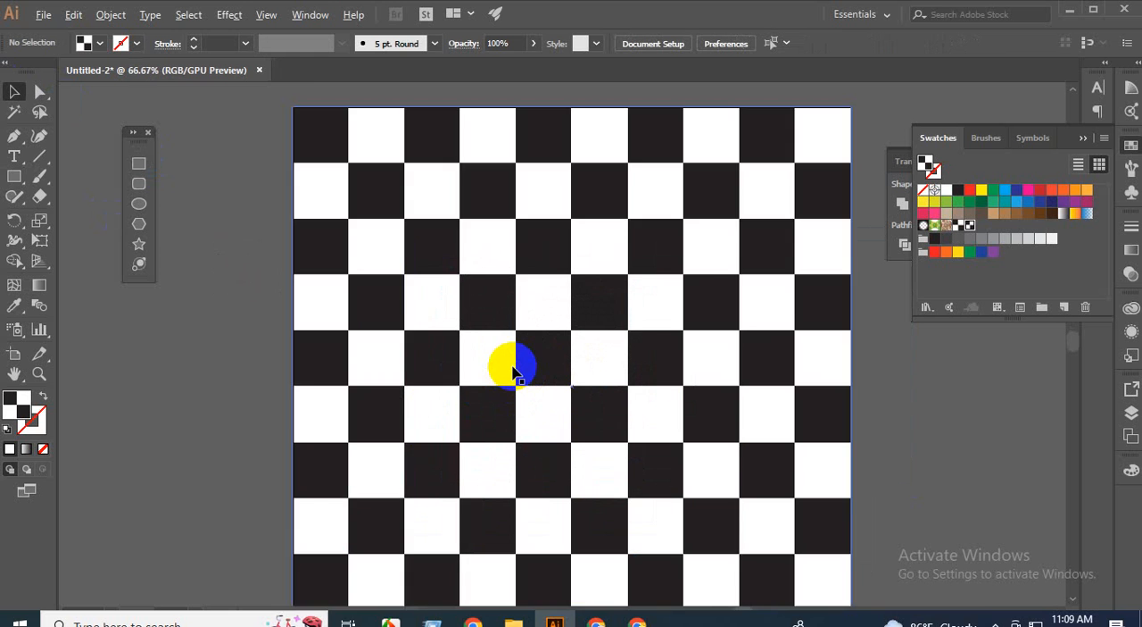
scroll(516, 373, "down", 3)
scroll(589, 446, "up", 5)
scroll(598, 469, "down", 3)
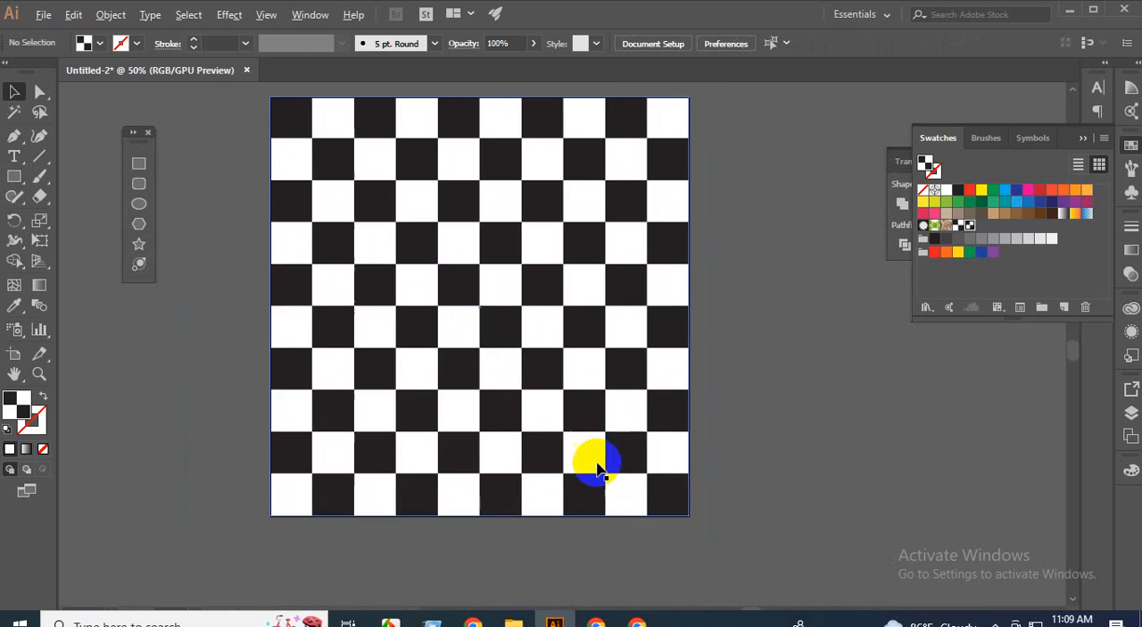
scroll(589, 482, "up", 3)
scroll(585, 456, "down", 2)
scroll(587, 417, "up", 3)
scroll(583, 424, "down", 6)
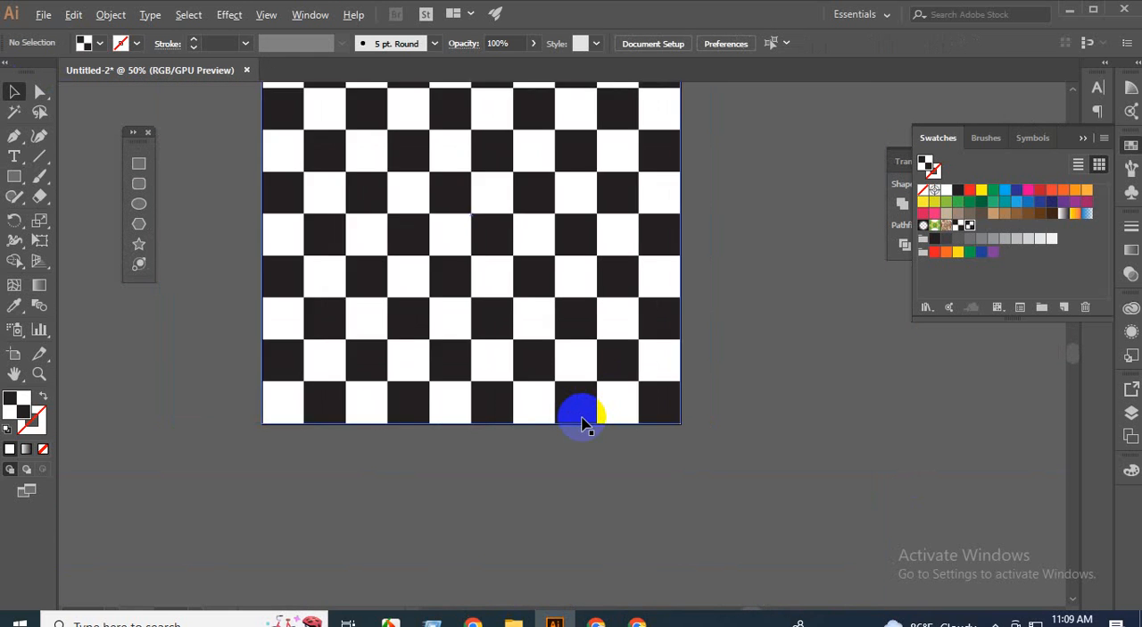
scroll(556, 256, "down", 2)
scroll(551, 241, "up", 4)
scroll(554, 245, "down", 2)
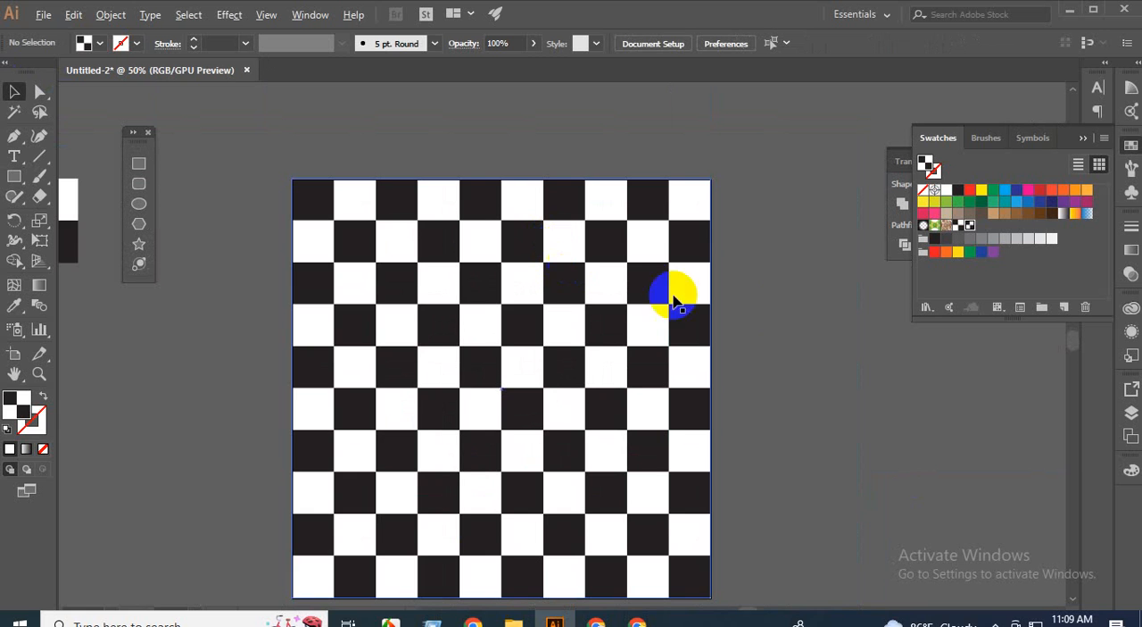
scroll(509, 308, "down", 2)
Try 67% opacity on the patterned rectangle and set it back to 100%.
left_click(482, 348)
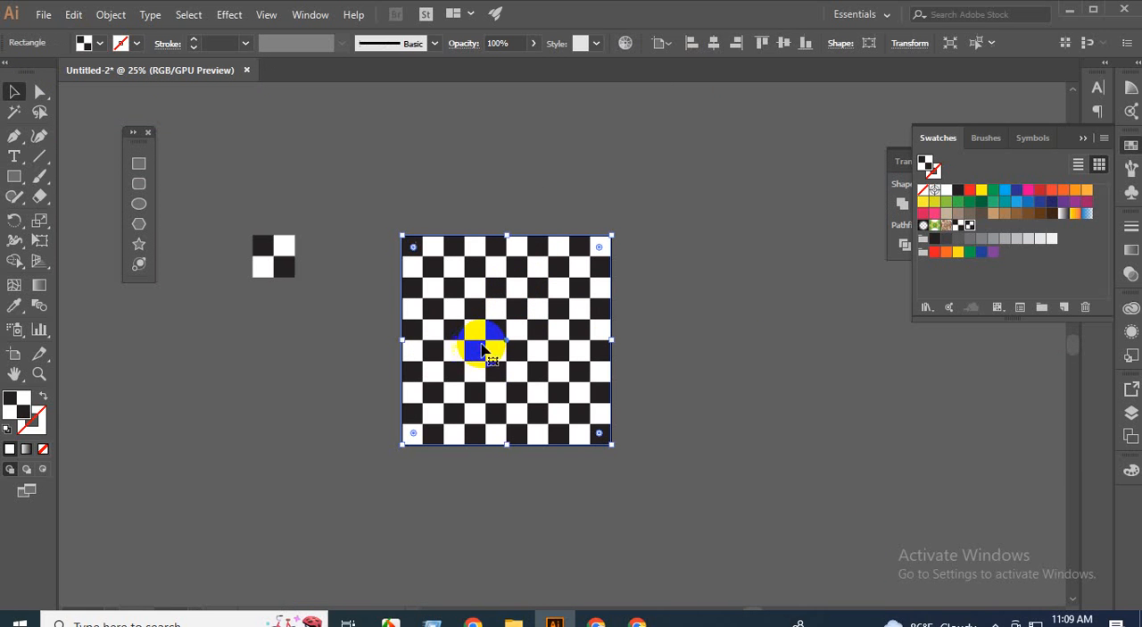
left_click(535, 45)
left_click(512, 66)
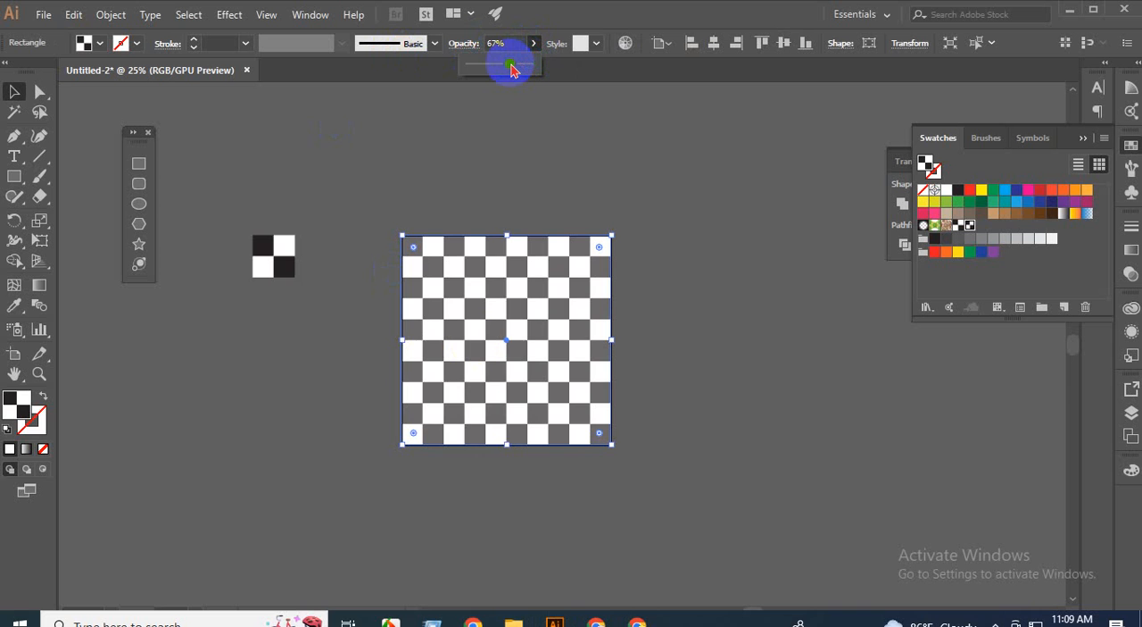
left_click_drag(511, 68, 535, 66)
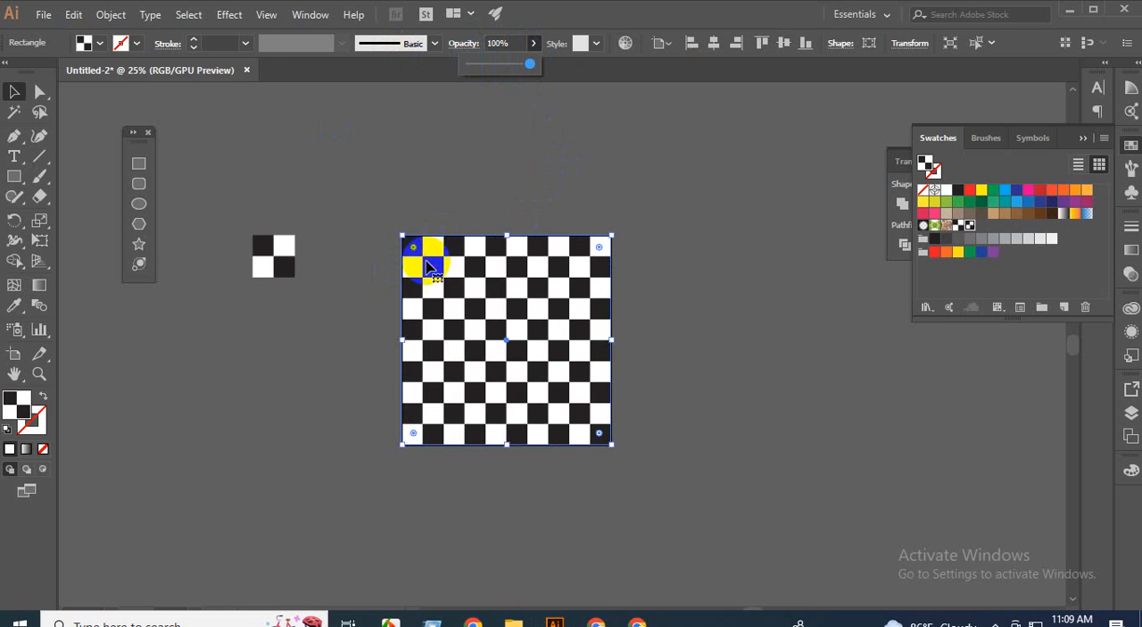
left_click(306, 369)
scroll(528, 319, "up", 4)
scroll(527, 319, "down", 3)
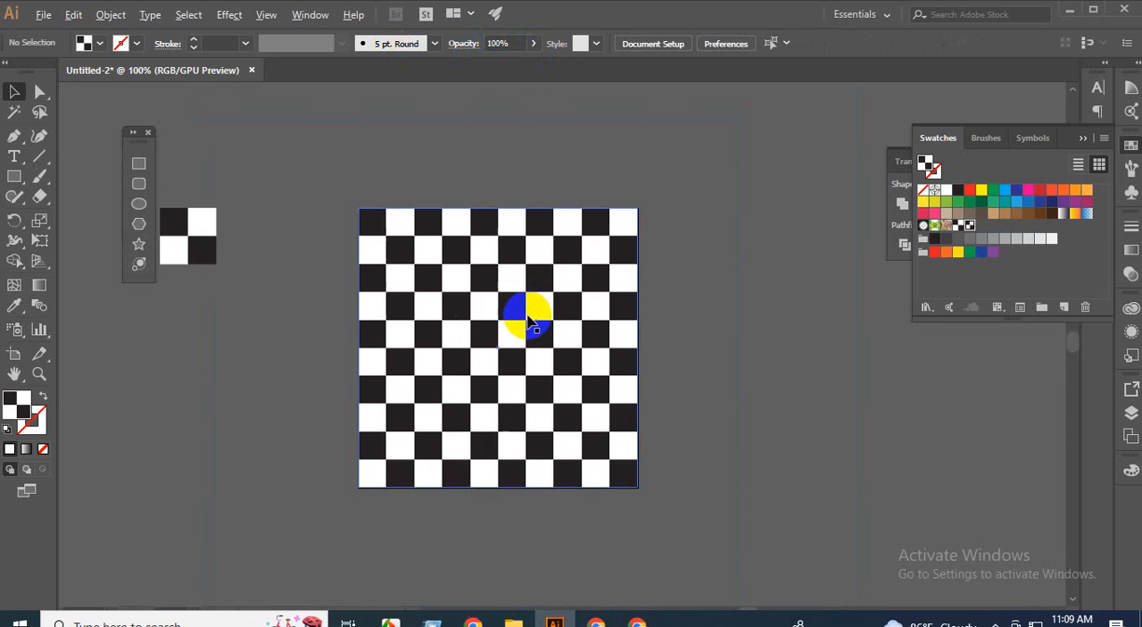
left_click(633, 357)
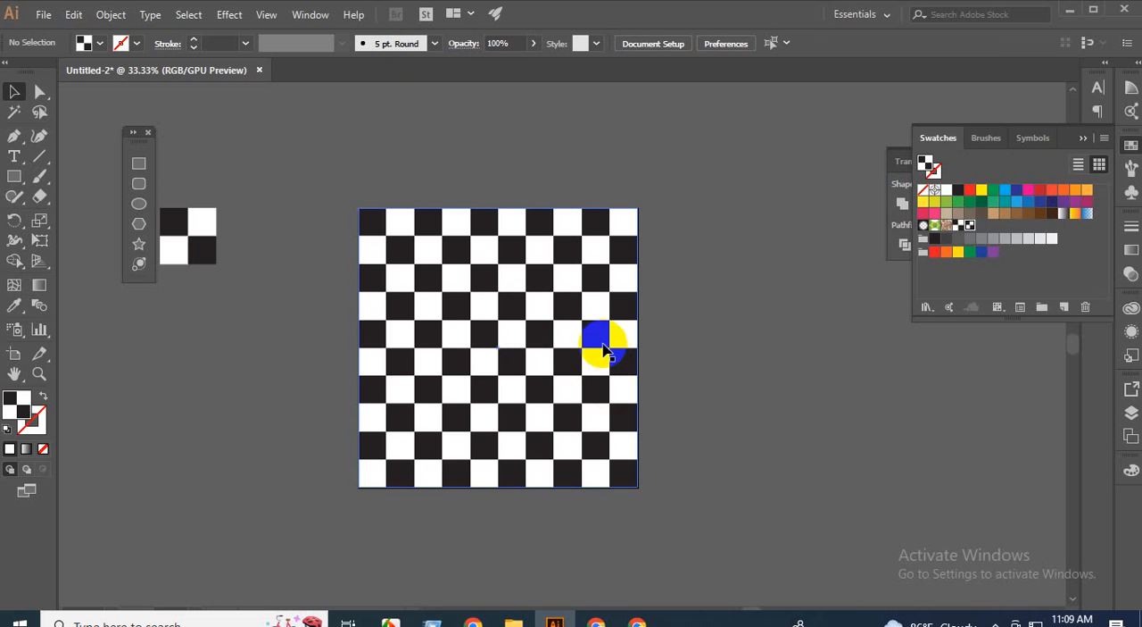
left_click(446, 522)
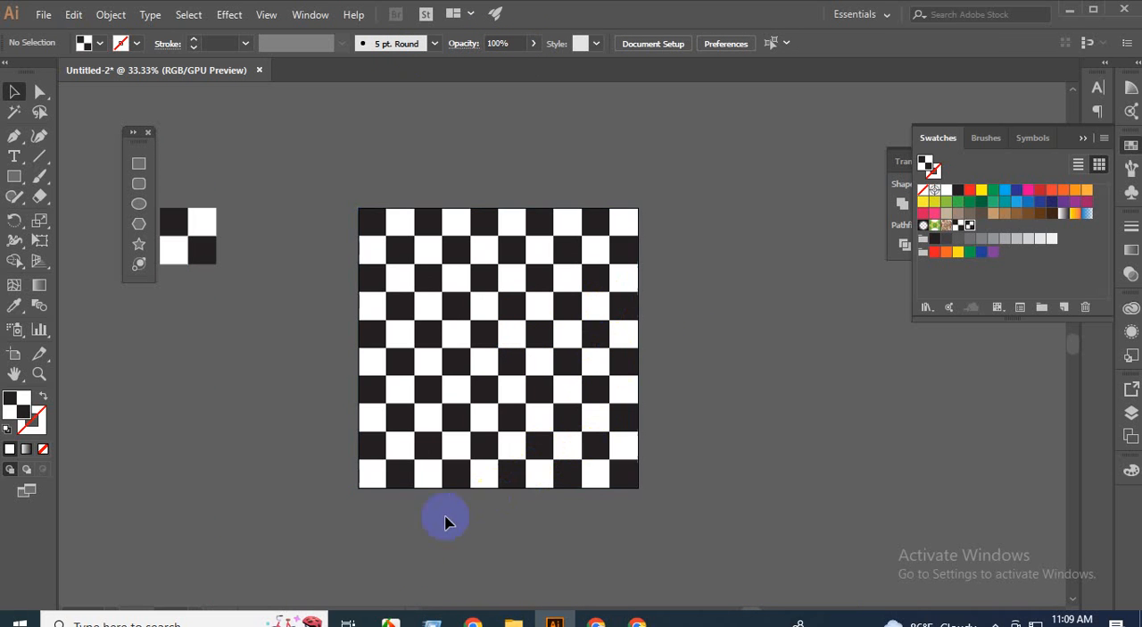